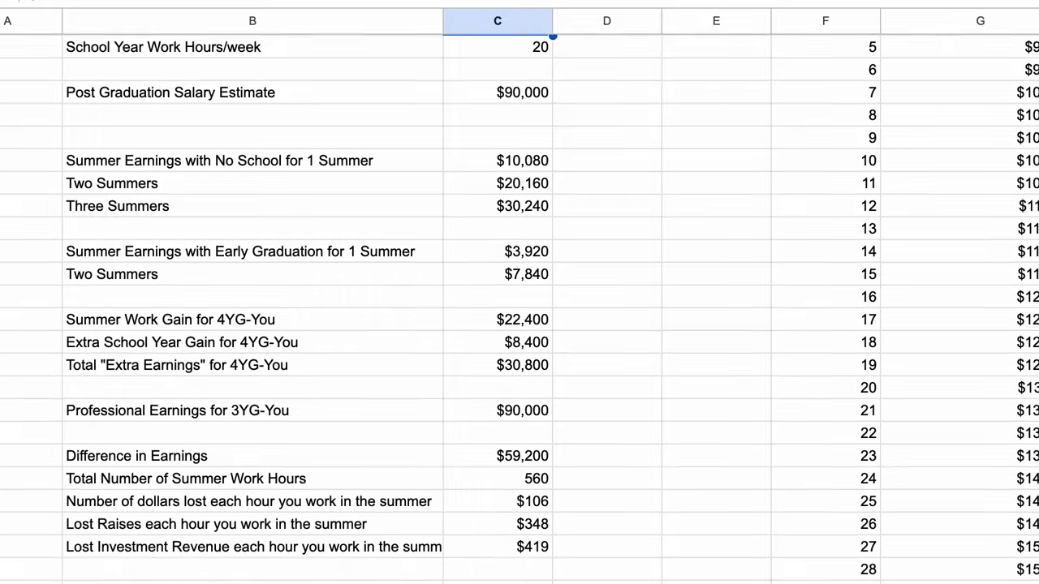
- Review the yearly earnings histories, investing column, total difference and losses per summer work hour in the finished comparison sheet
scroll(519, 308, "right", 10)
scroll(520, 308, "up", 5)
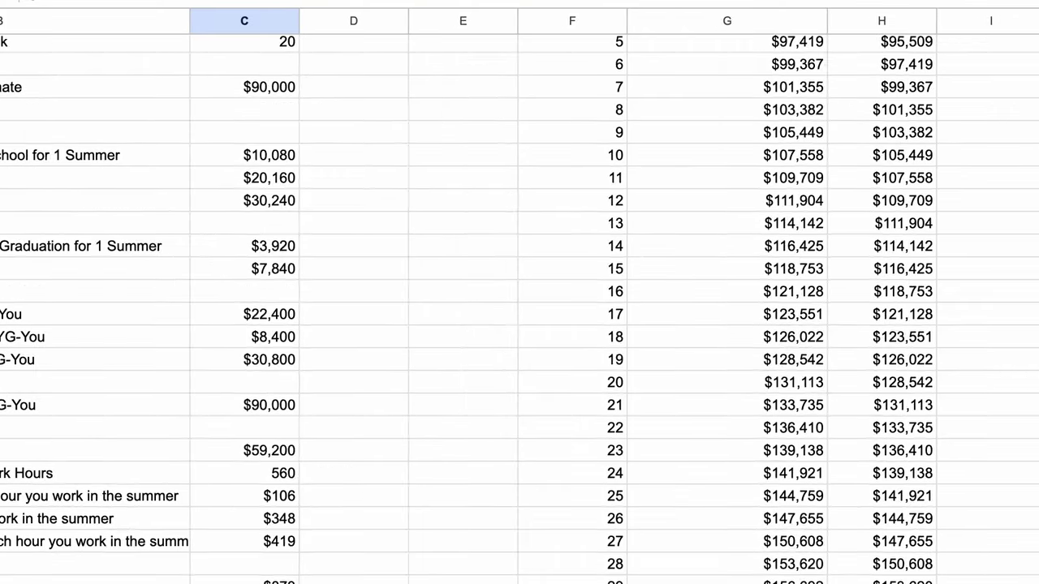
scroll(520, 308, "right", 2)
scroll(519, 308, "up", 1)
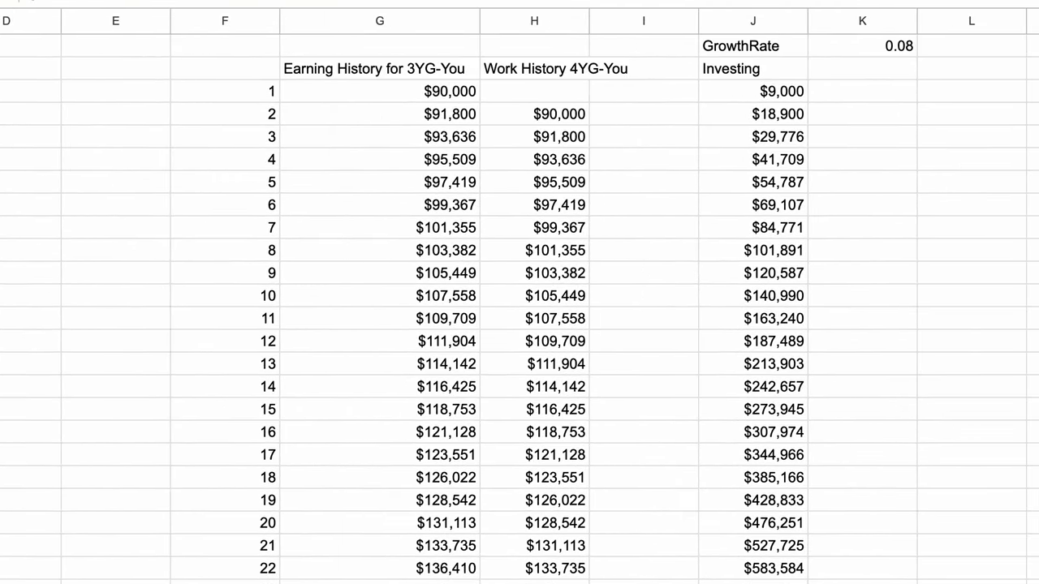
scroll(519, 309, "down", 5)
scroll(519, 308, "down", 8)
scroll(520, 308, "left", 3)
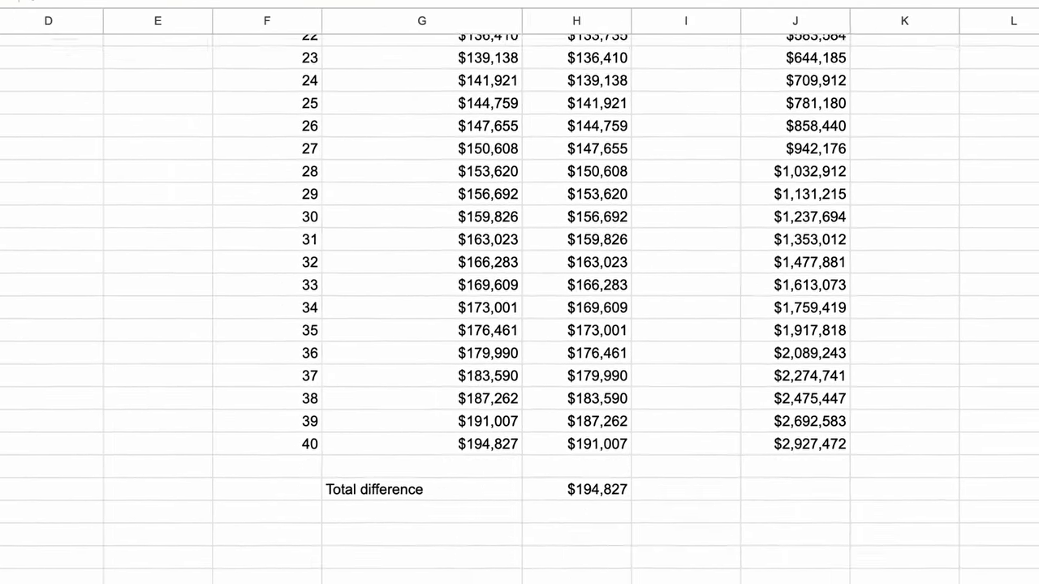
scroll(520, 309, "left", 5)
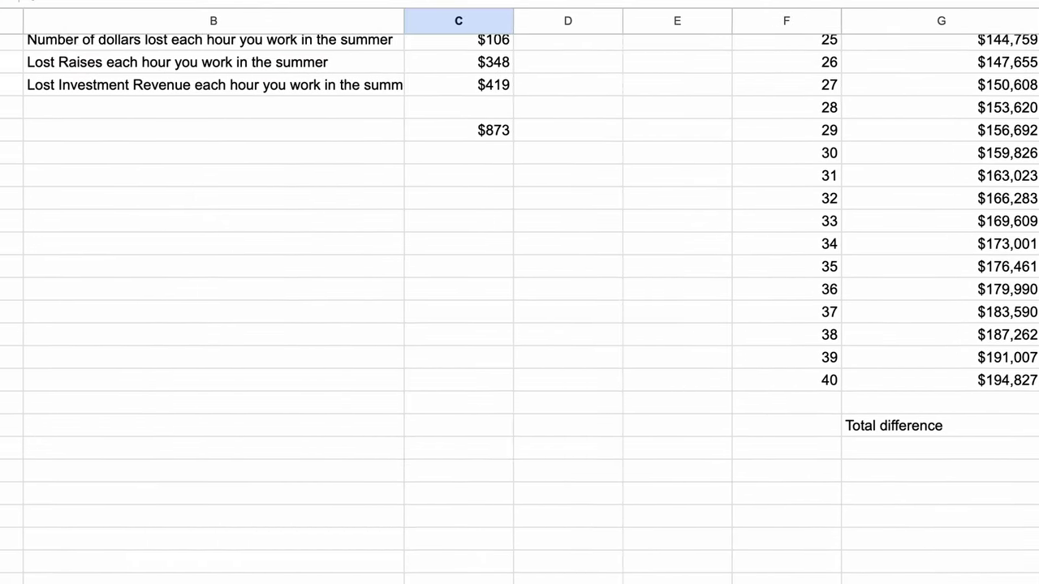
scroll(520, 309, "up", 10)
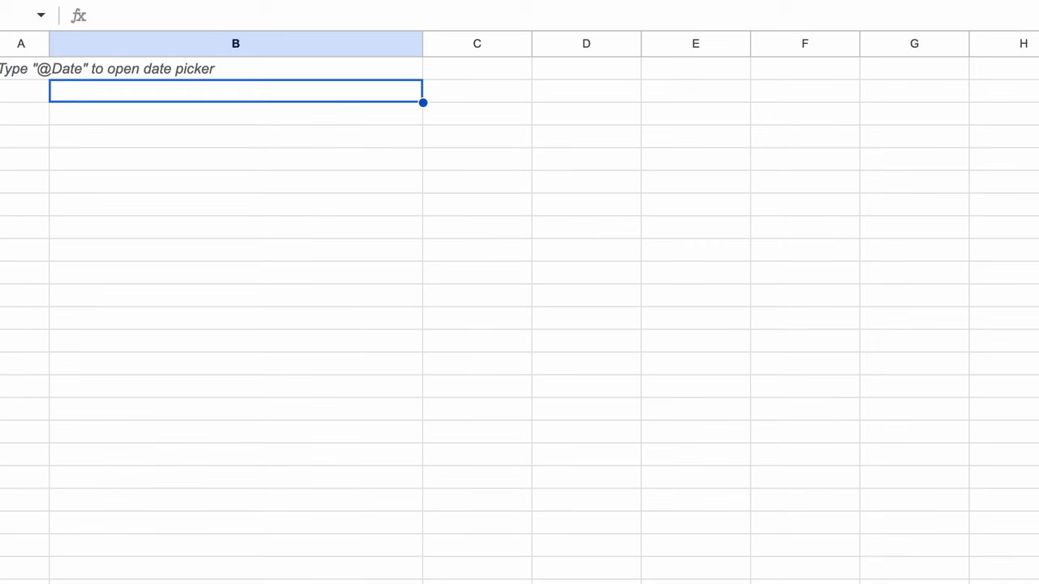
- Label B2 "summer hourly pay (no summer school)" and B3 "summer hourly pay (w/summer school)"
type("summer hour")
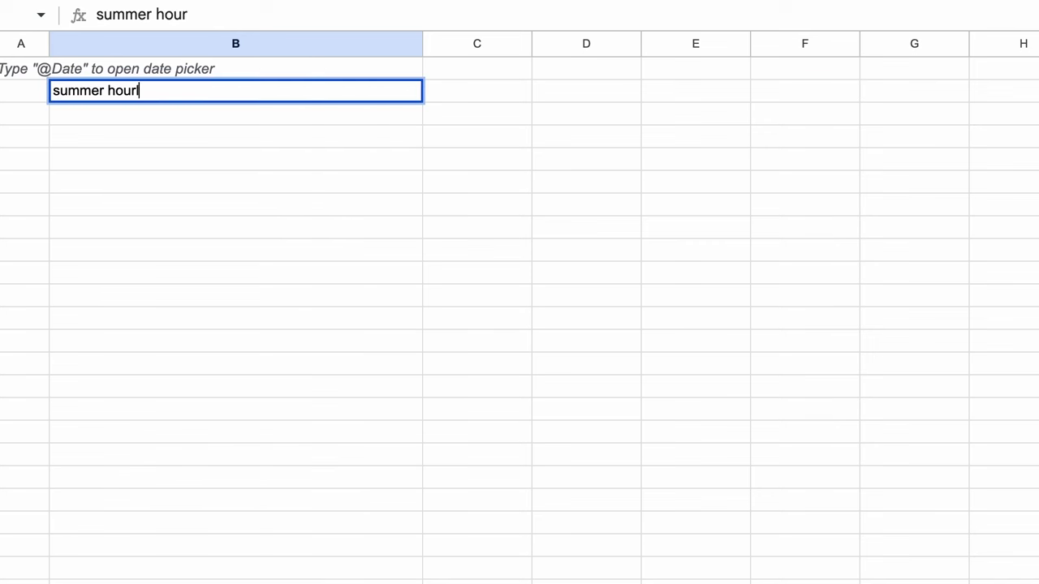
type("ly pay (no summer school")
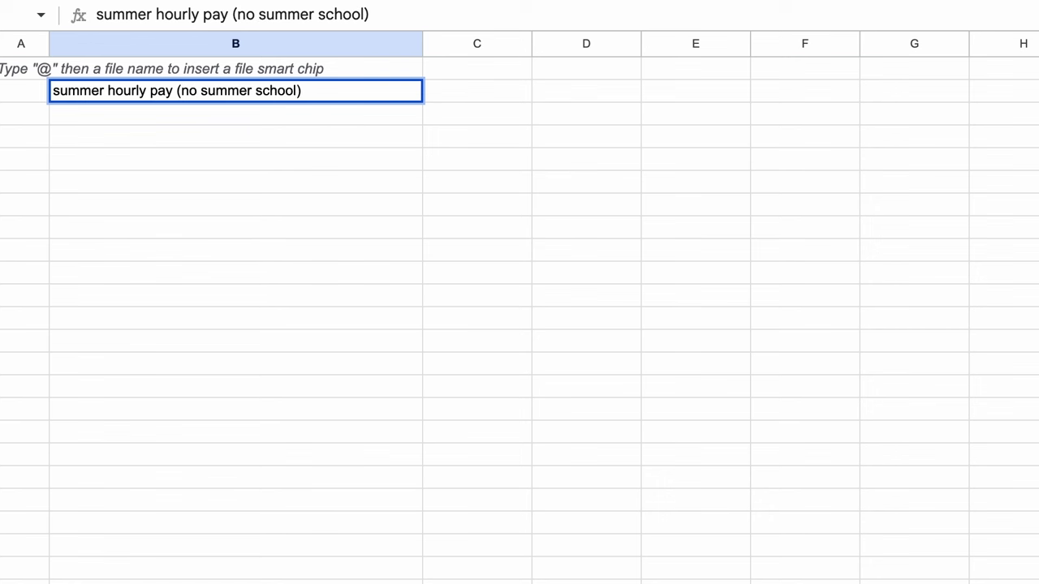
key("Return")
type("summ")
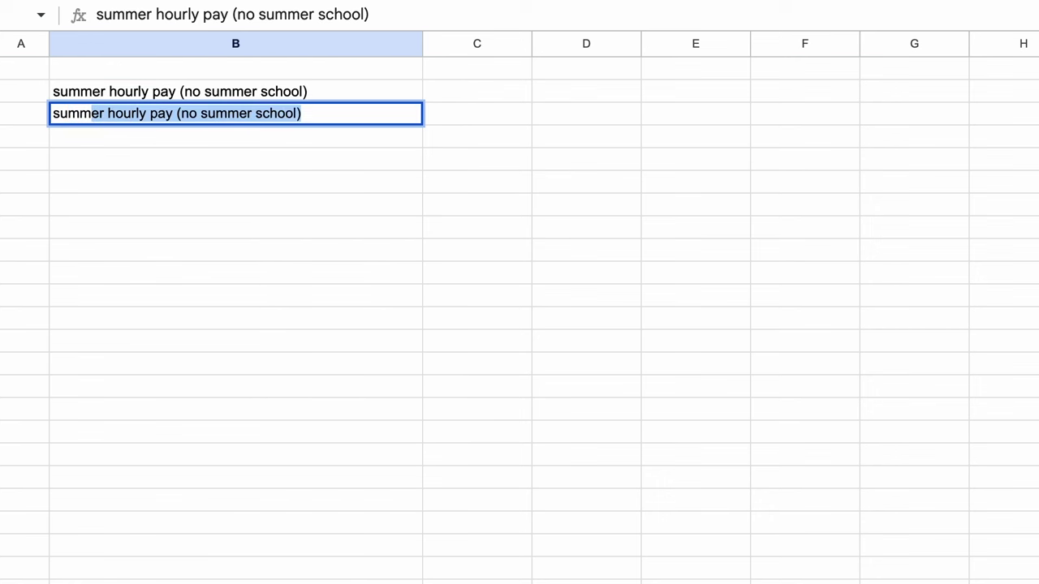
type("er hourly pay ")
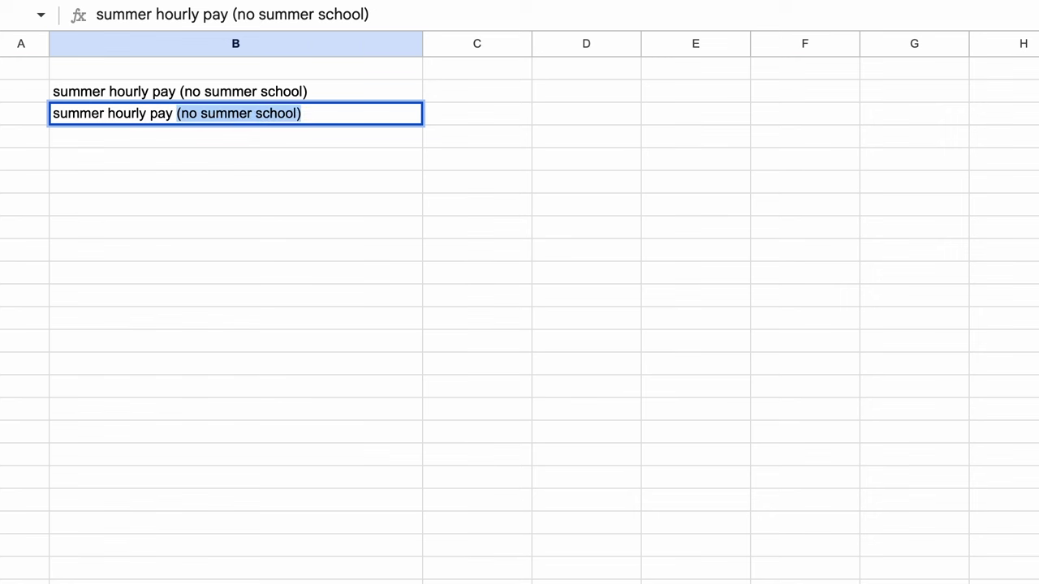
type("(w/summer scho")
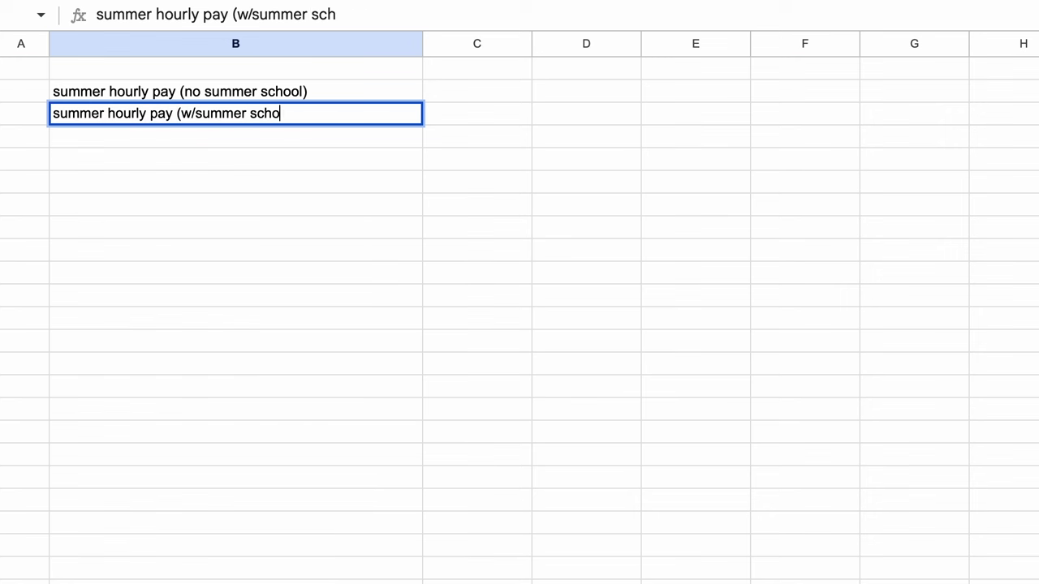
type("ol)")
key("Return")
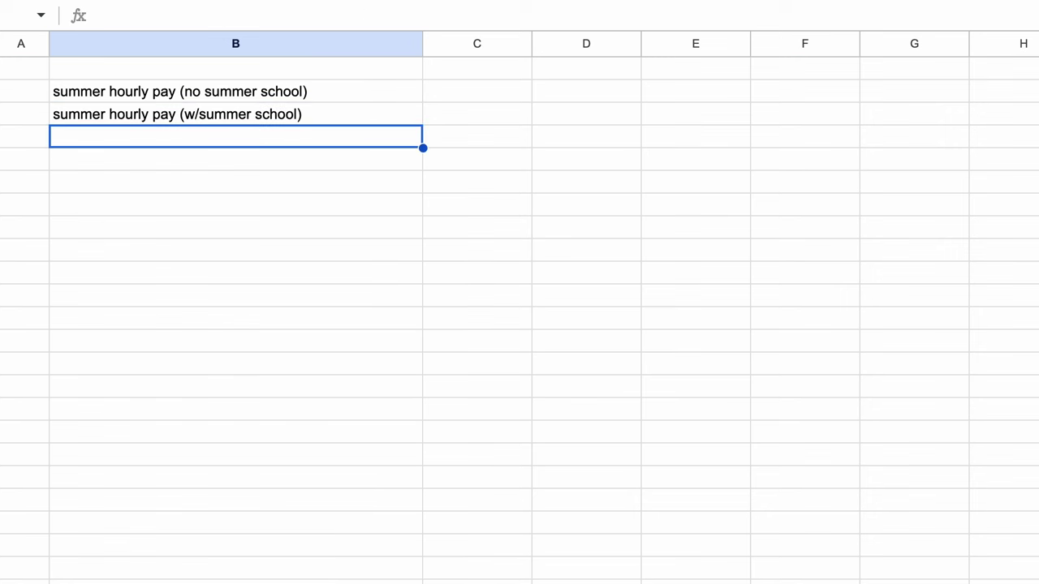
- Add the labels "school yr hourly pay" in B4 and "yearly professional salary" in B5
type("school yr hourl")
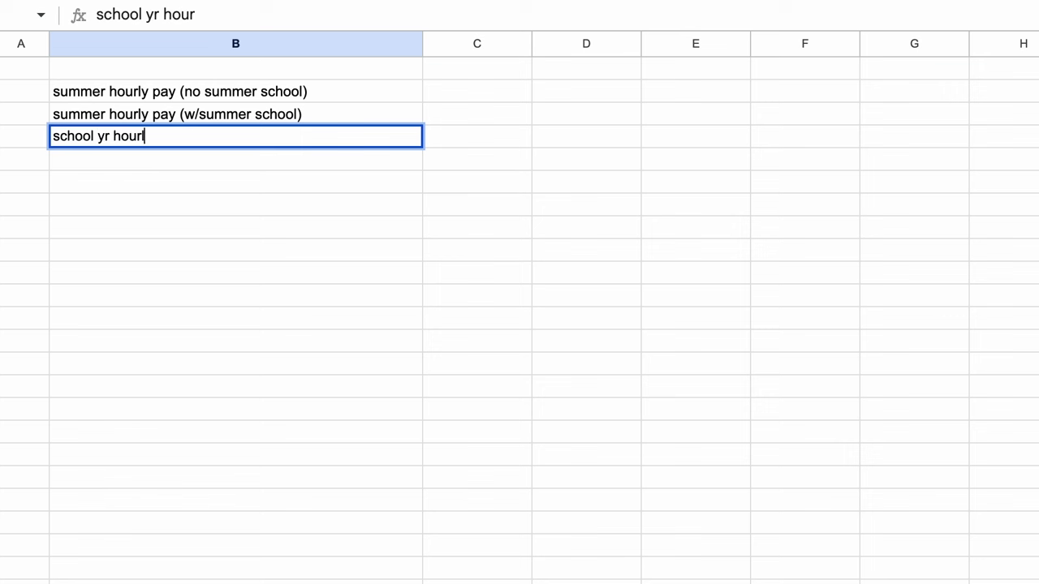
type("y pay")
key("Return")
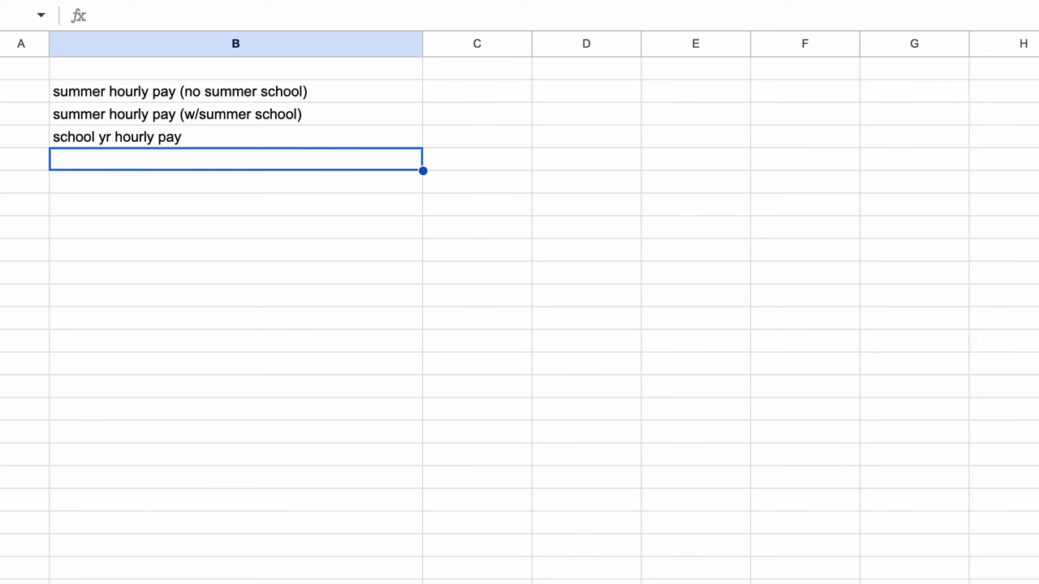
type("yearly professional salary")
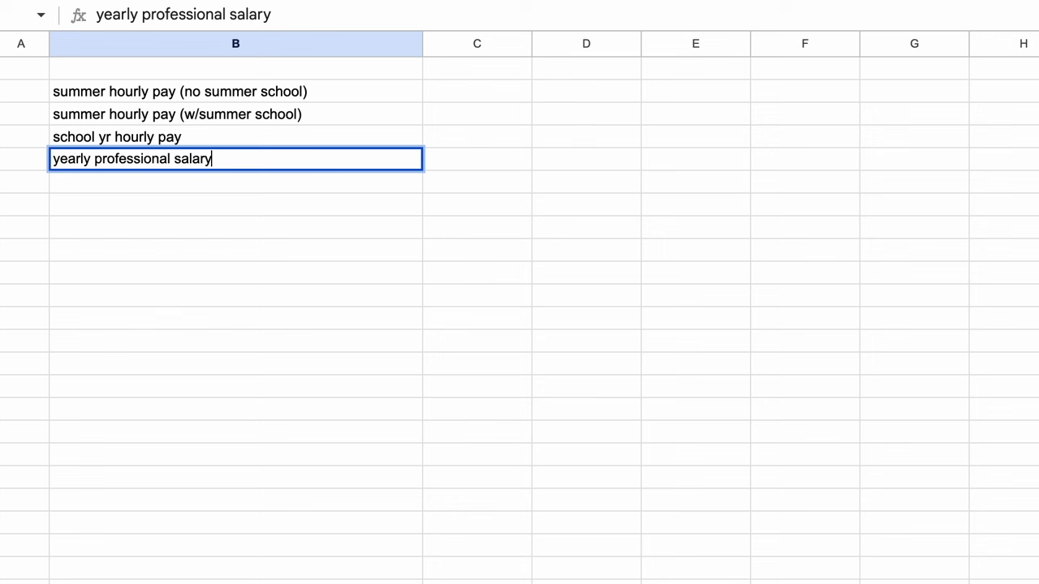
key("Return")
key("Return")
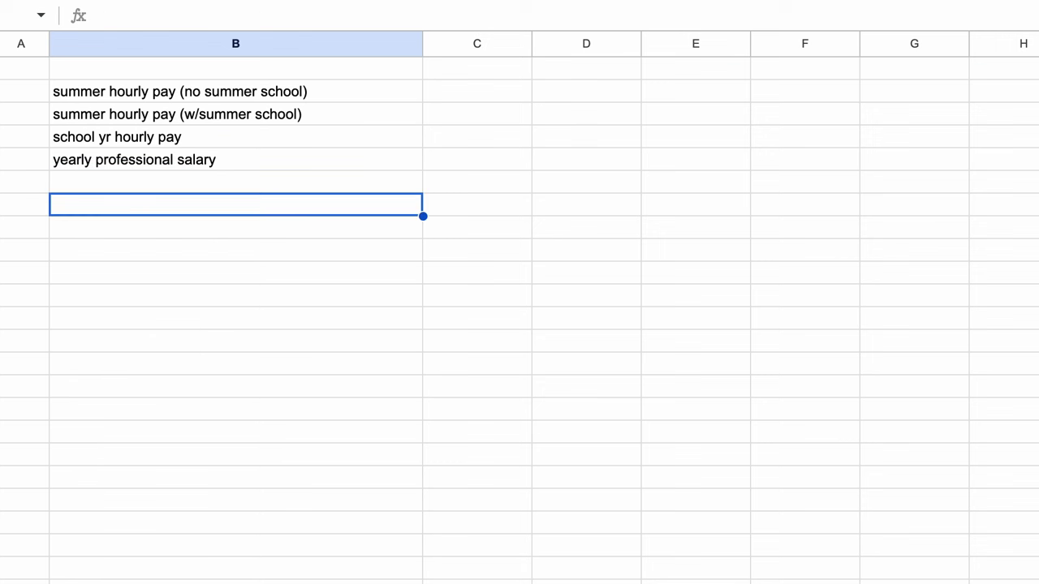
- Label B10 "Full time work hrs/week" and B11 "Part time work hrs/week"
left_click(235, 272)
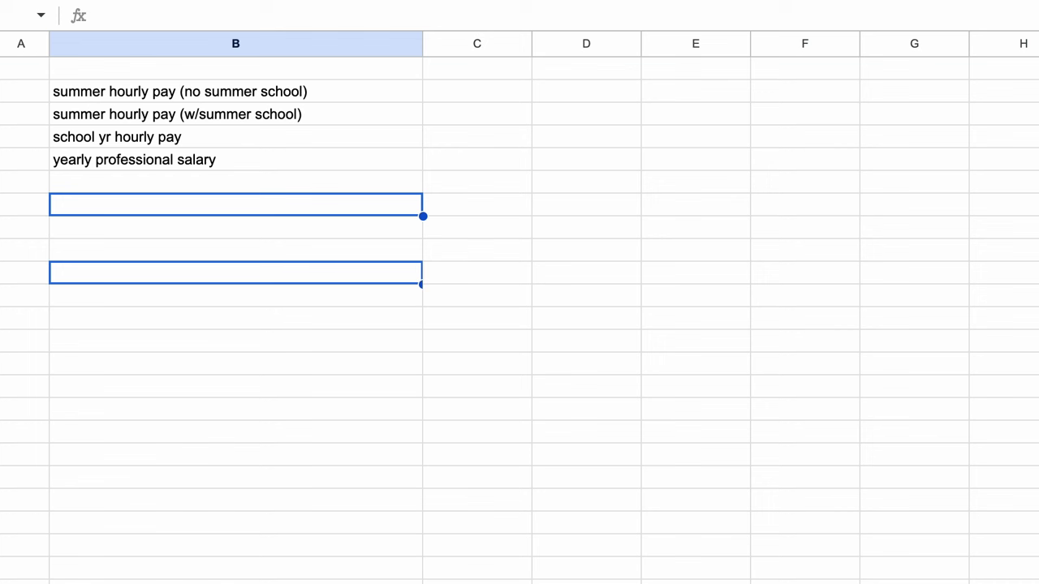
type("Full time work hr")
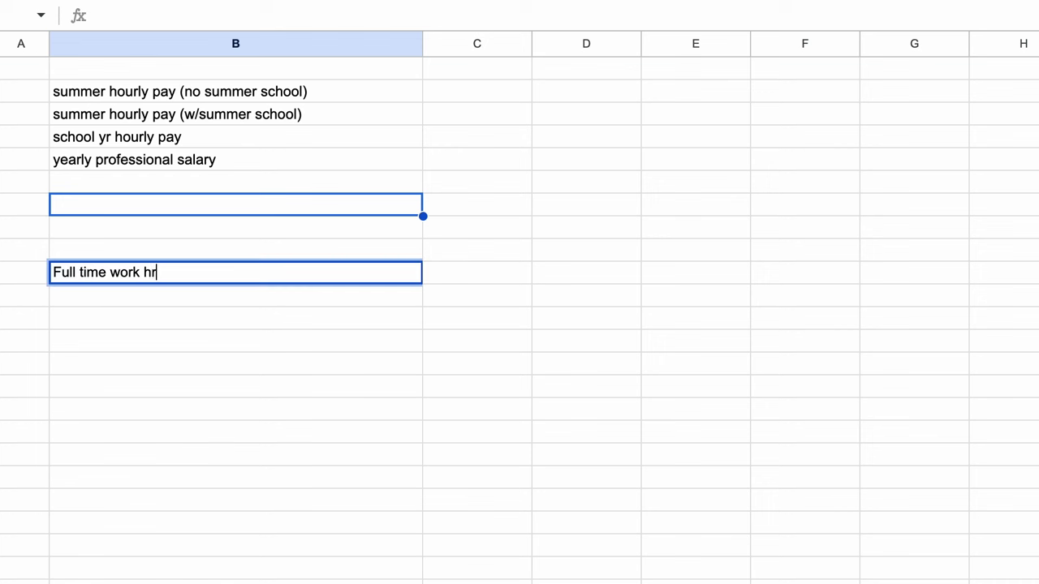
type("s/week")
key("Return")
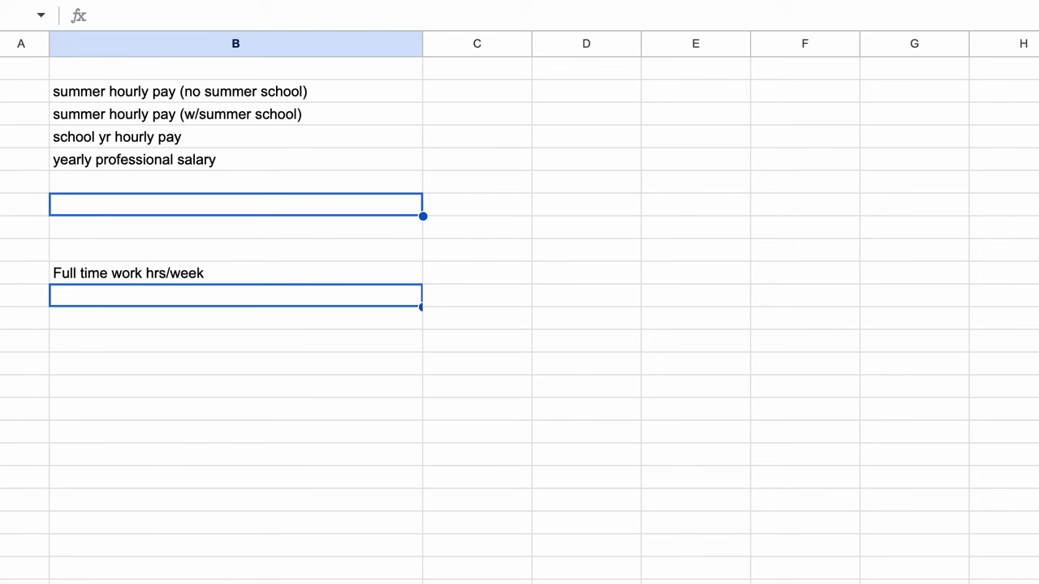
type("Part time work hrs/week")
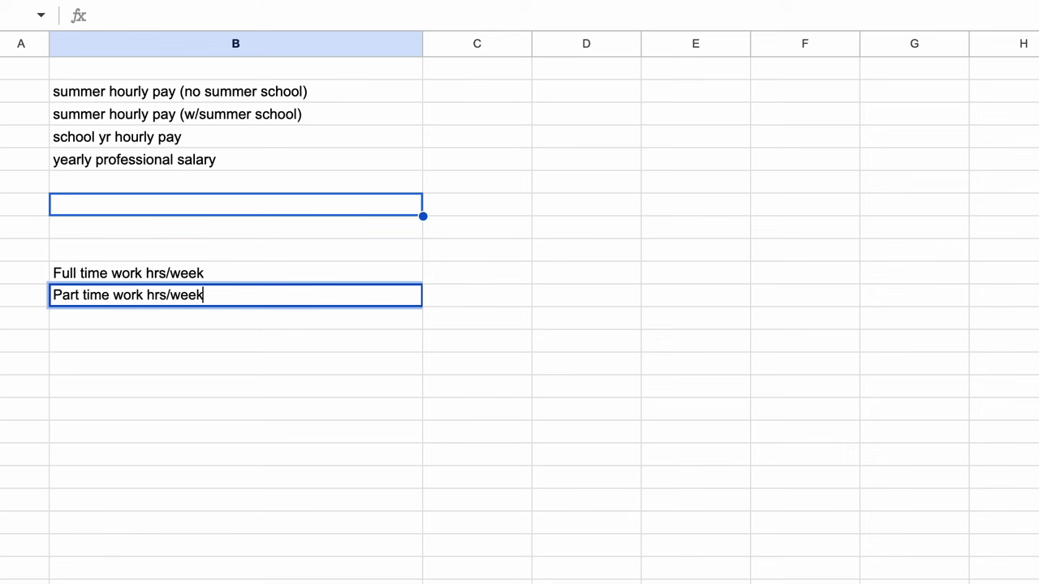
- Add the labels "weeks of summer break/work" in B7 and "weeks of school year" in B8
type("weeks of")
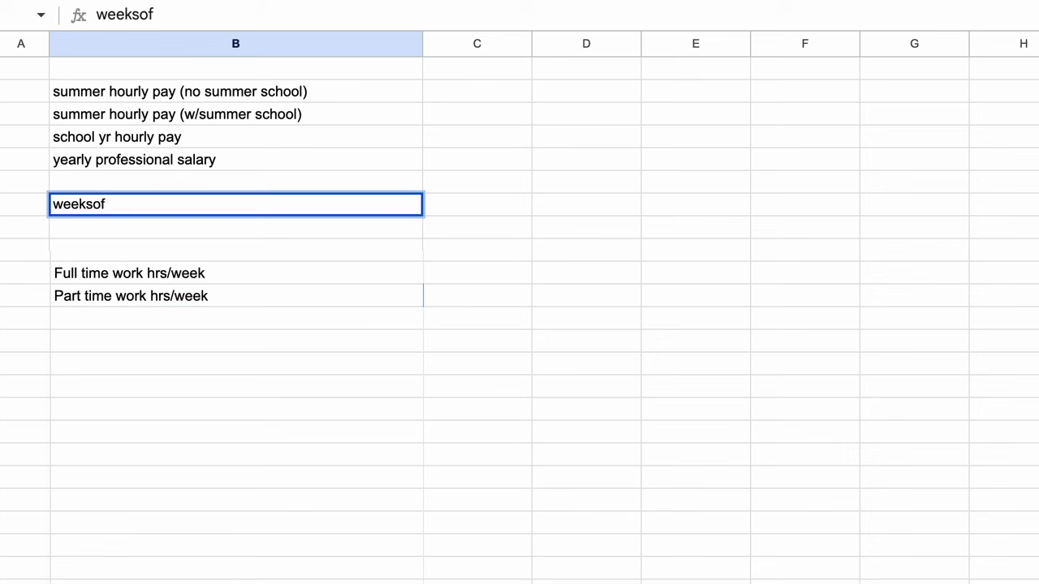
type(" summer break/work")
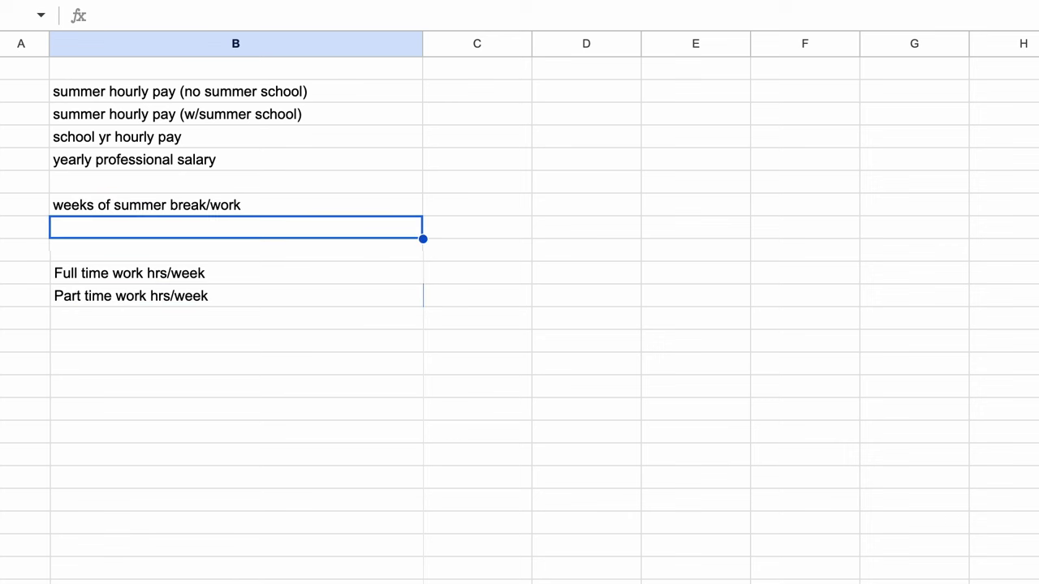
type("weeks of school year")
scroll(477, 268, "down", 1)
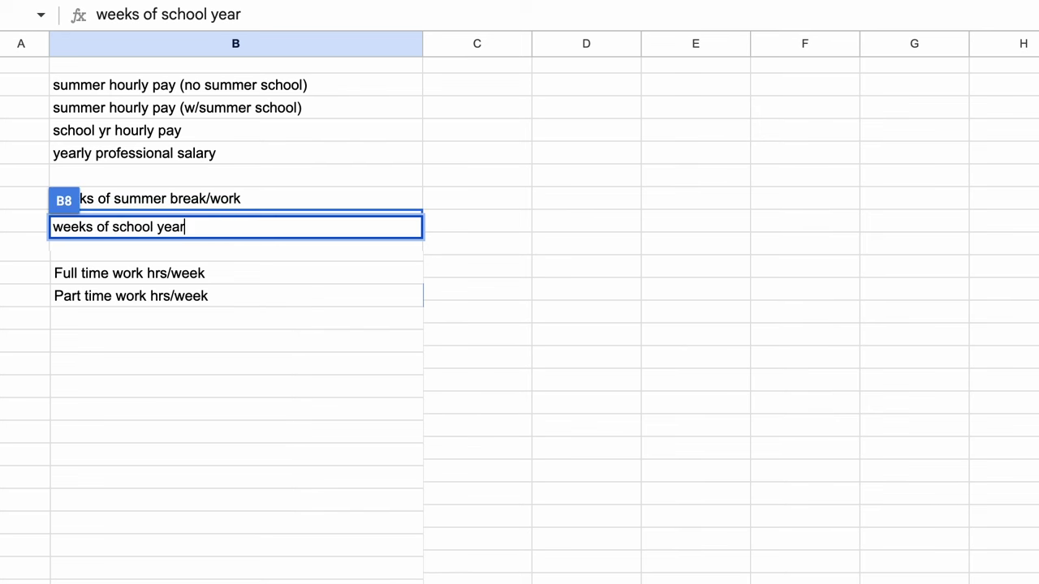
left_click(477, 266)
- Enter 14 for the weeks of summer break/work and 30 for the weeks of school year in column C
left_click(477, 204)
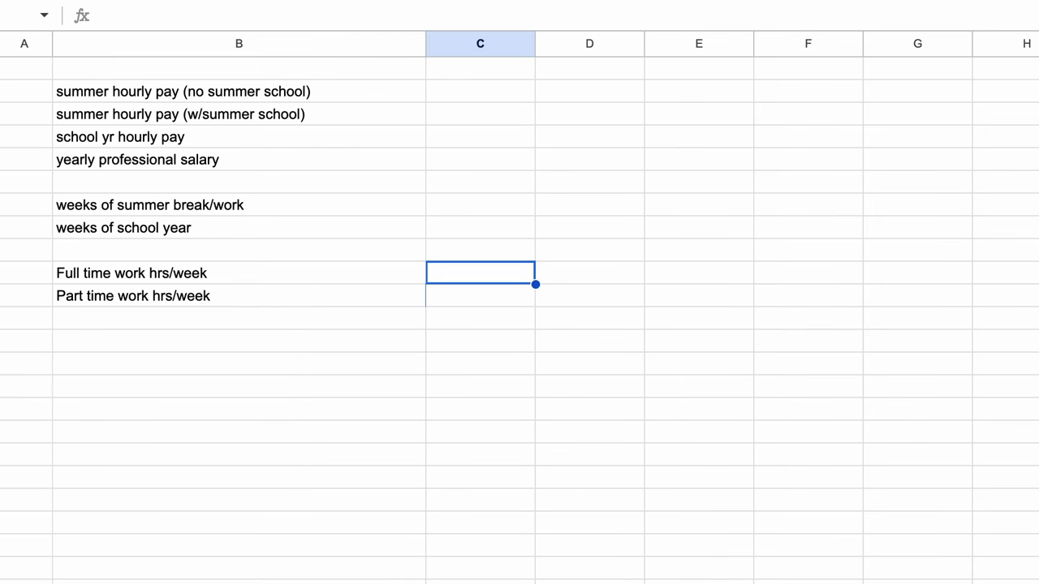
left_click(481, 204)
type("14")
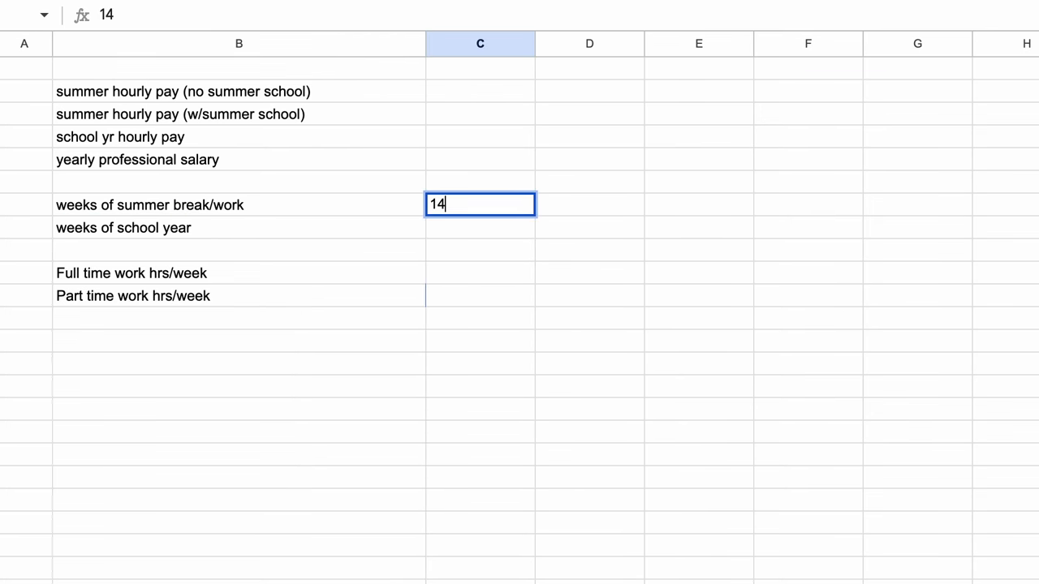
key("Return")
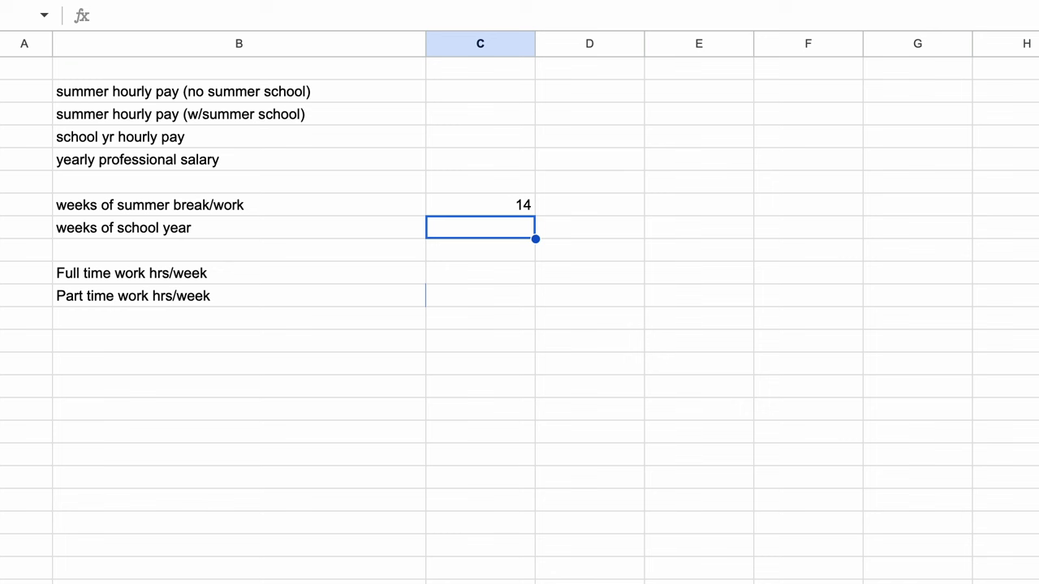
type("30")
key("Down")
key("Down")
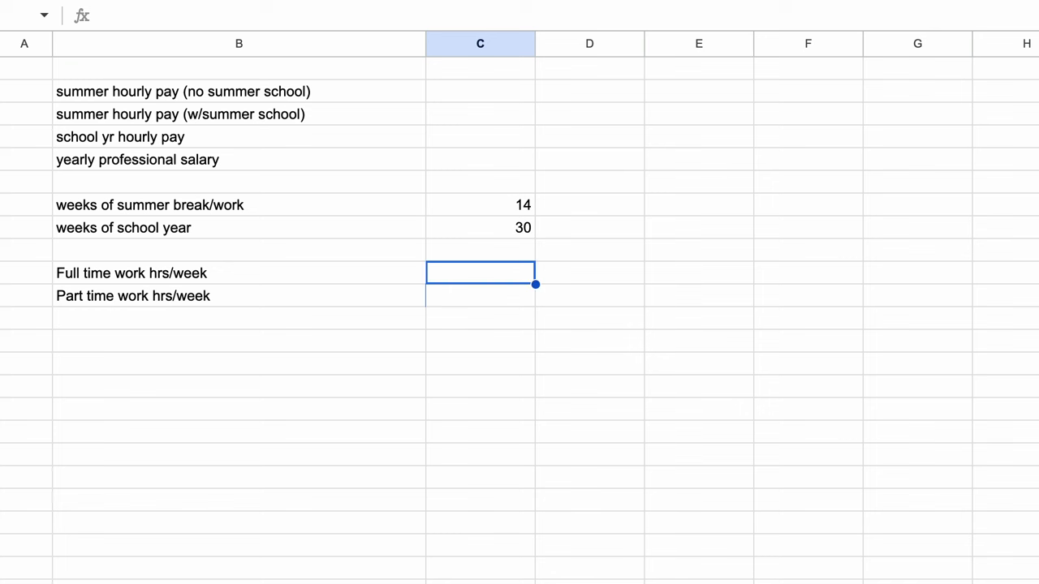
- Enter hourly pay of 18 without summer school, 14 with summer school and 14 for the school year in C2:C4
left_click(480, 91)
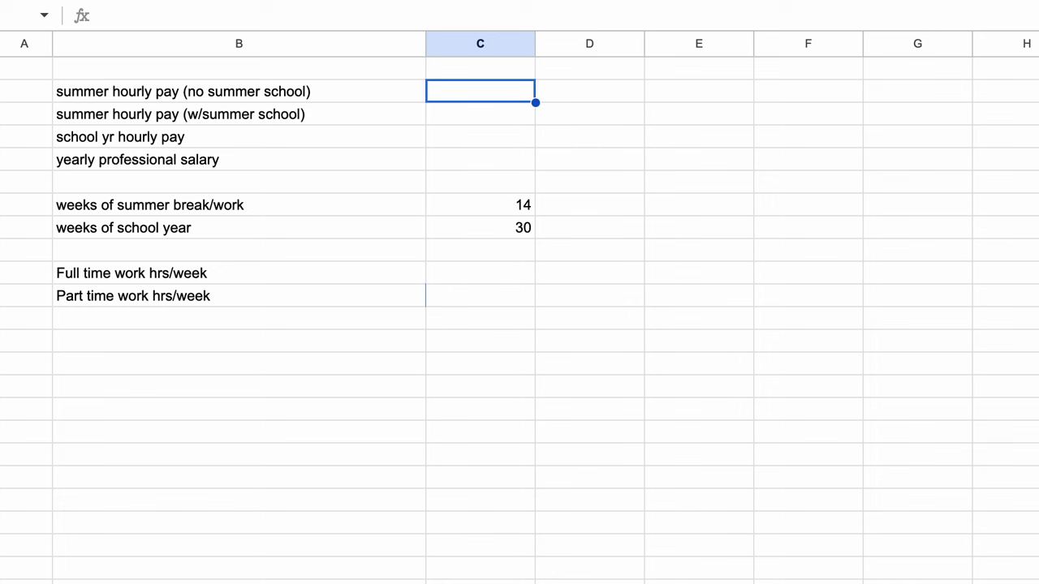
type("18")
key("Return")
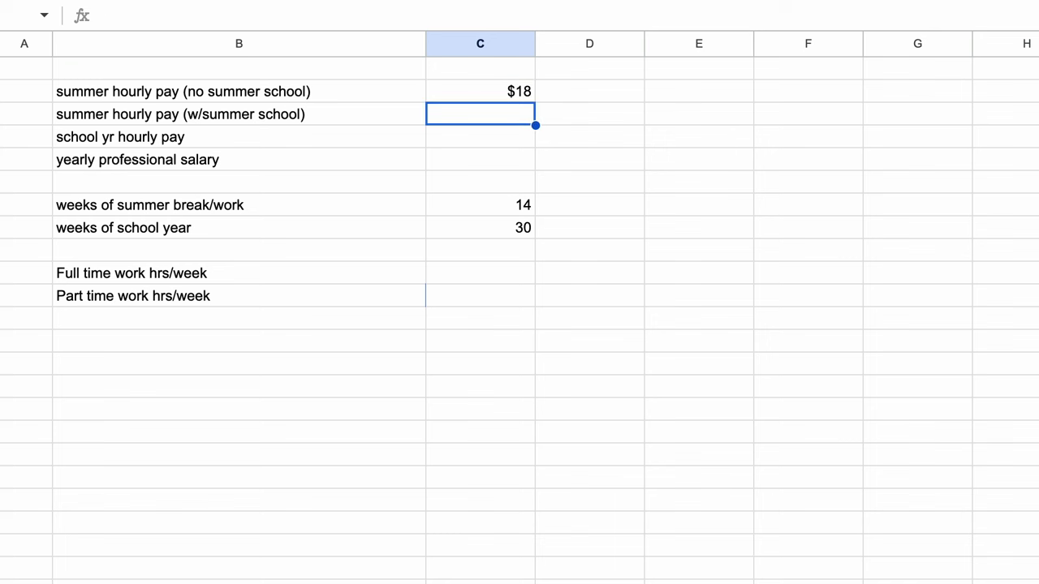
type("14")
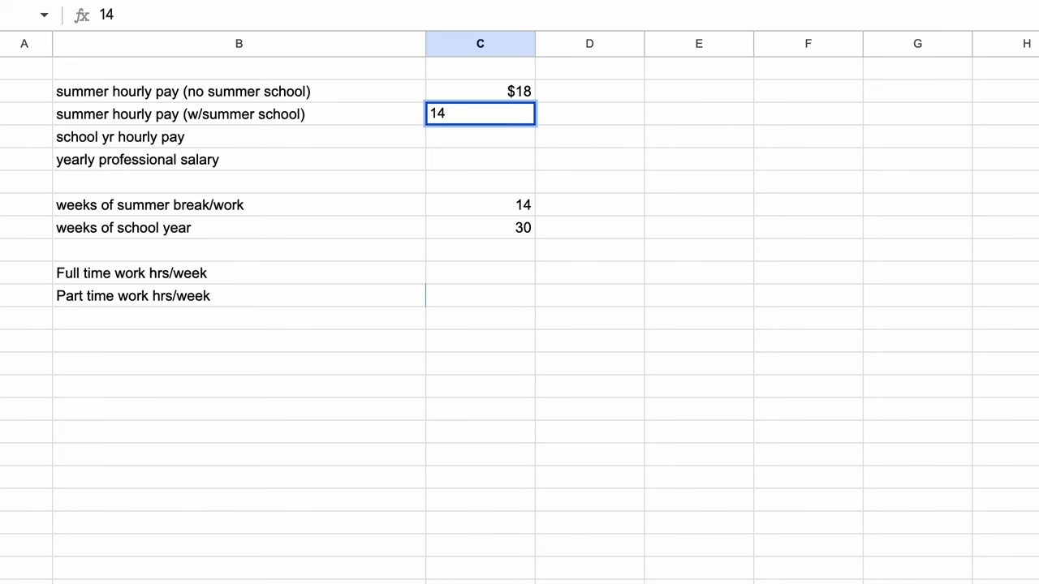
key("Return")
type("14")
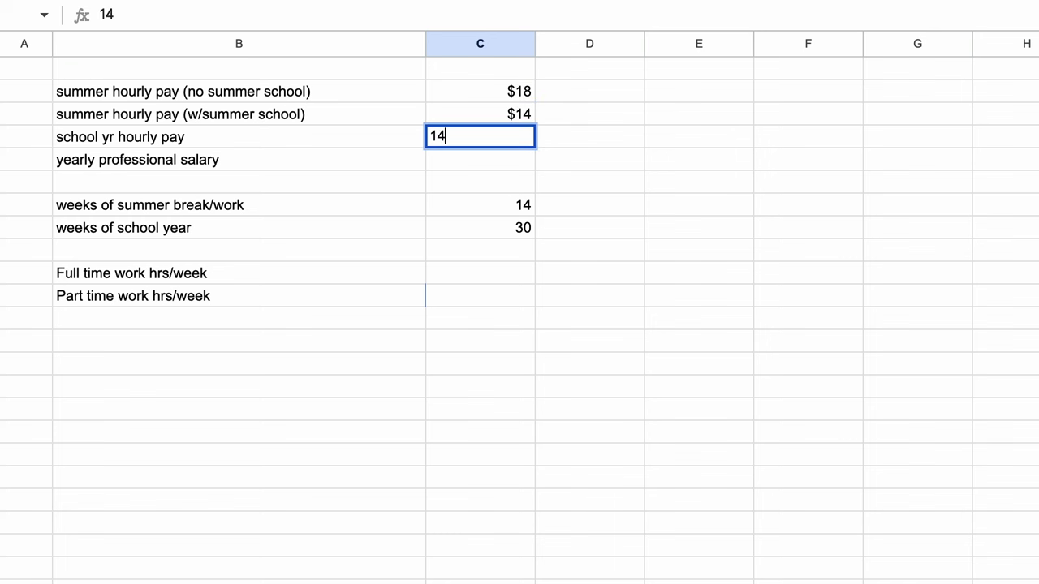
left_click(239, 273)
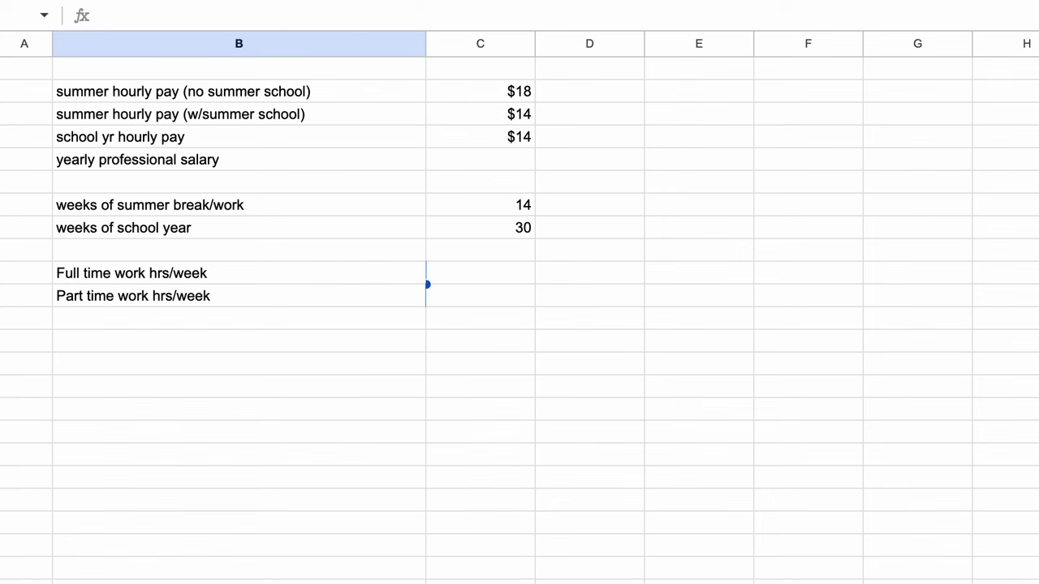
- Enter 40 for the full time and 20 for the part time work hours per week in C10 and C11
left_click(480, 273)
type("40")
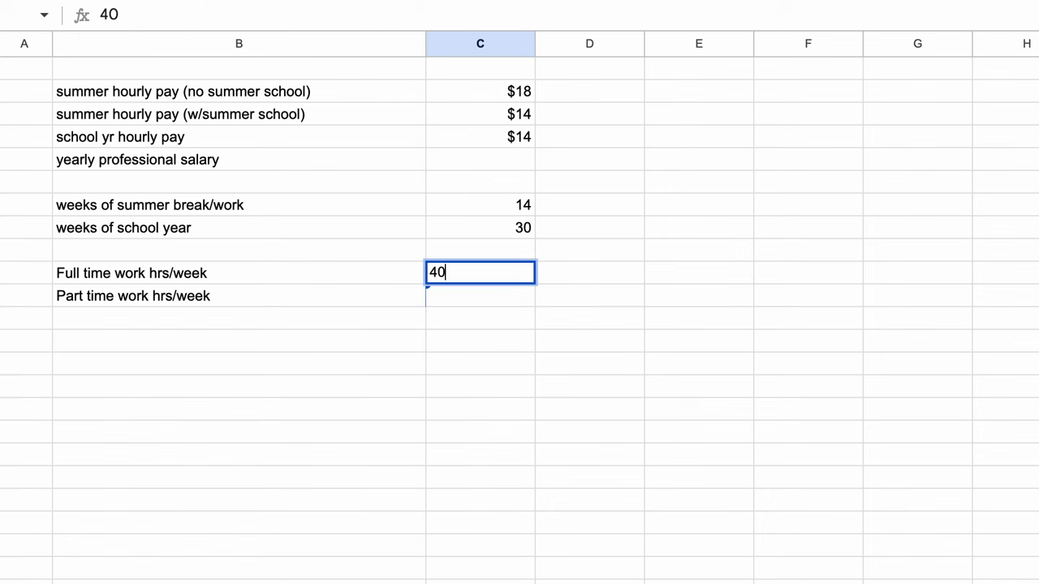
key("Return")
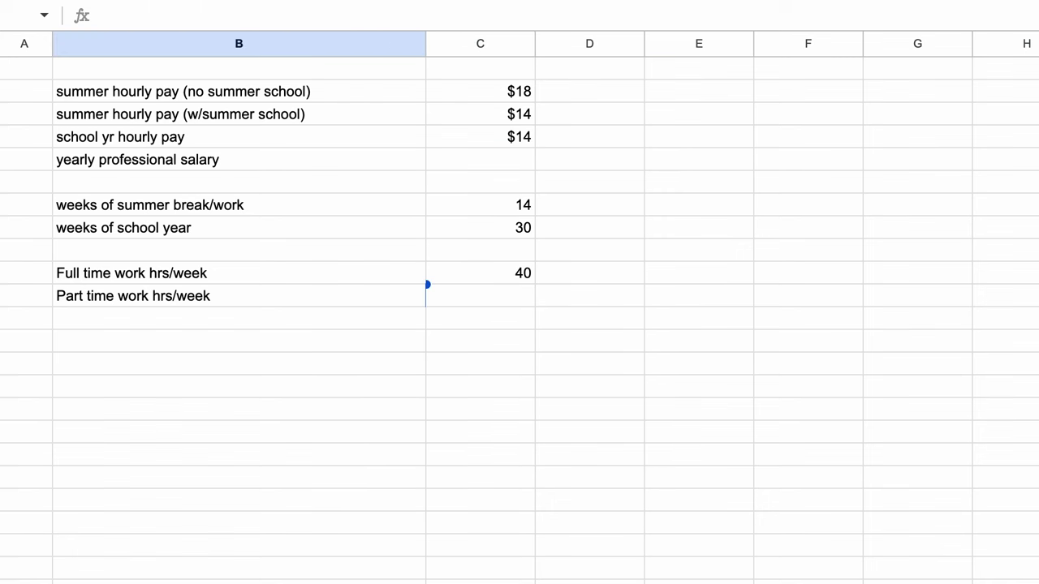
key("Tab")
type("20")
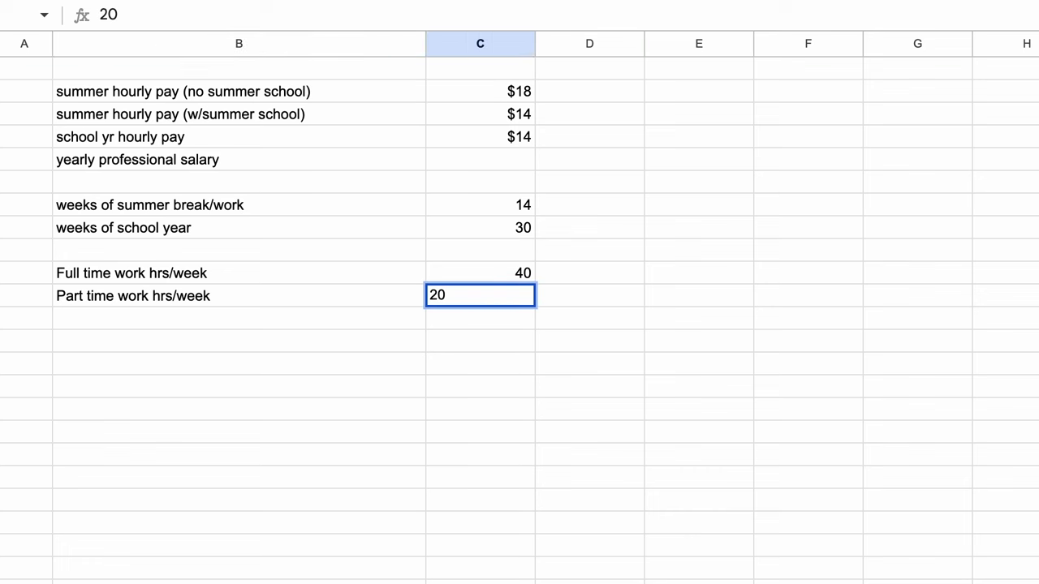
key("Return")
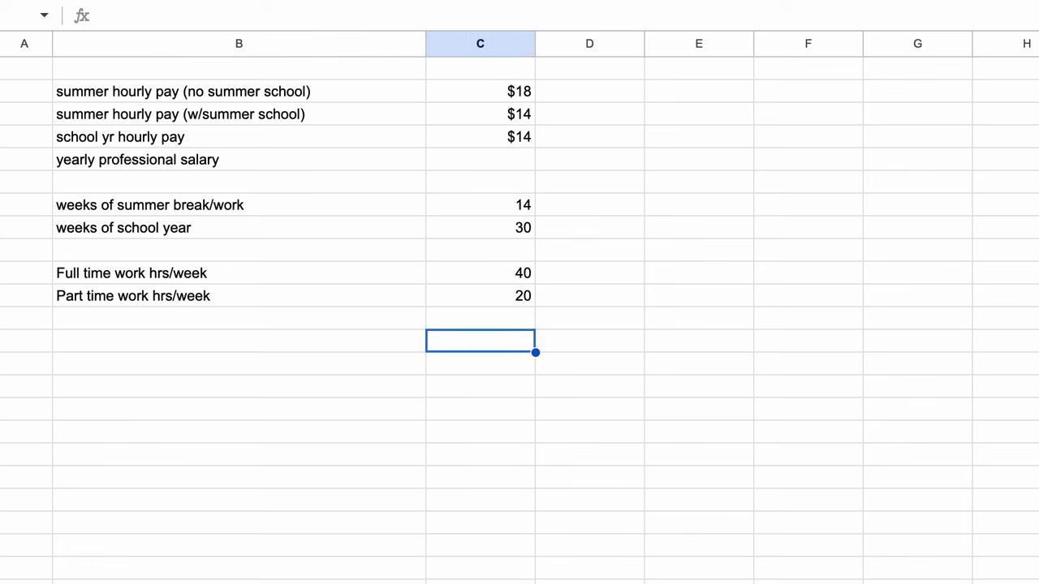
- Add the heading "summer earnings no classes" in B13 and the label "one summer" in B14
key("Left")
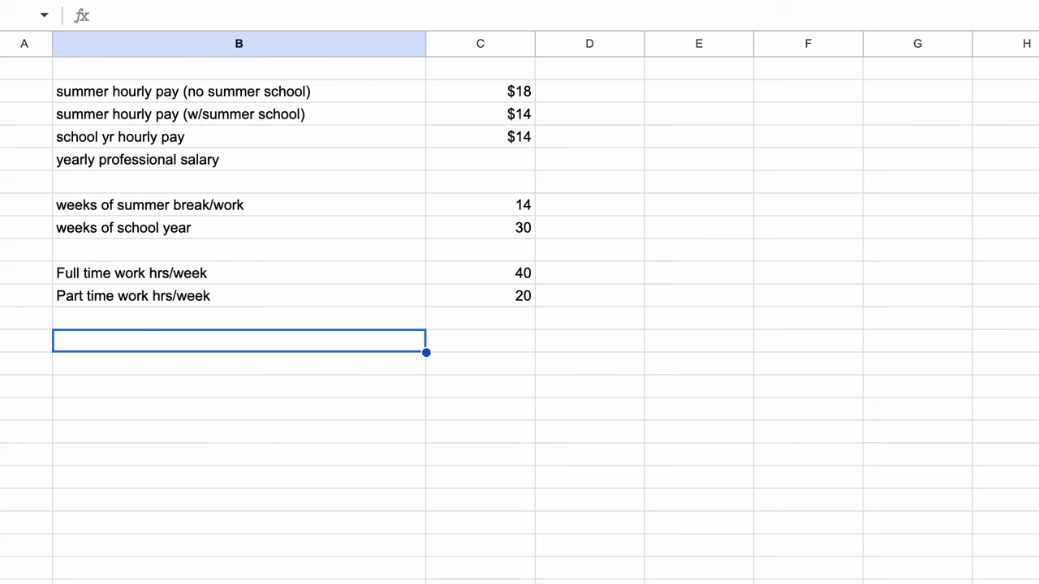
type("summer earnings no ")
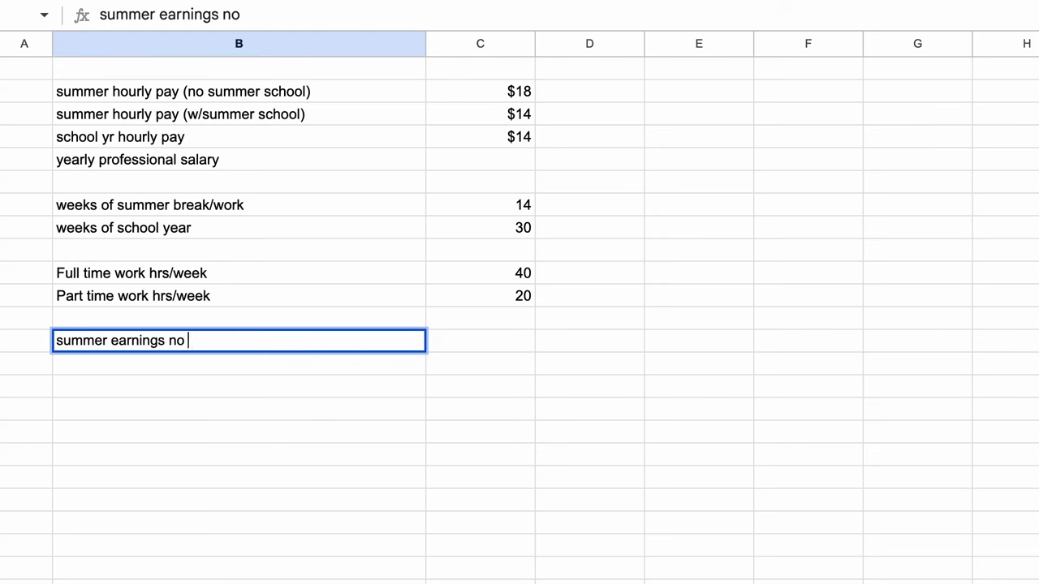
type("classes")
key("Return")
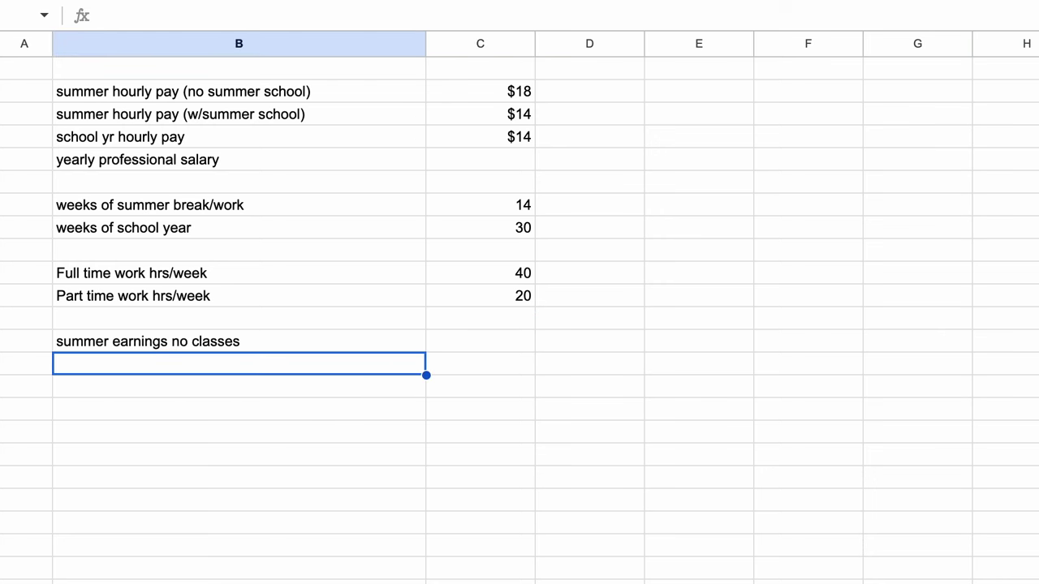
type("one summer")
key("Return")
- Add the labels "two summers" in B15 and "three summers" in B16
type("rtwo")
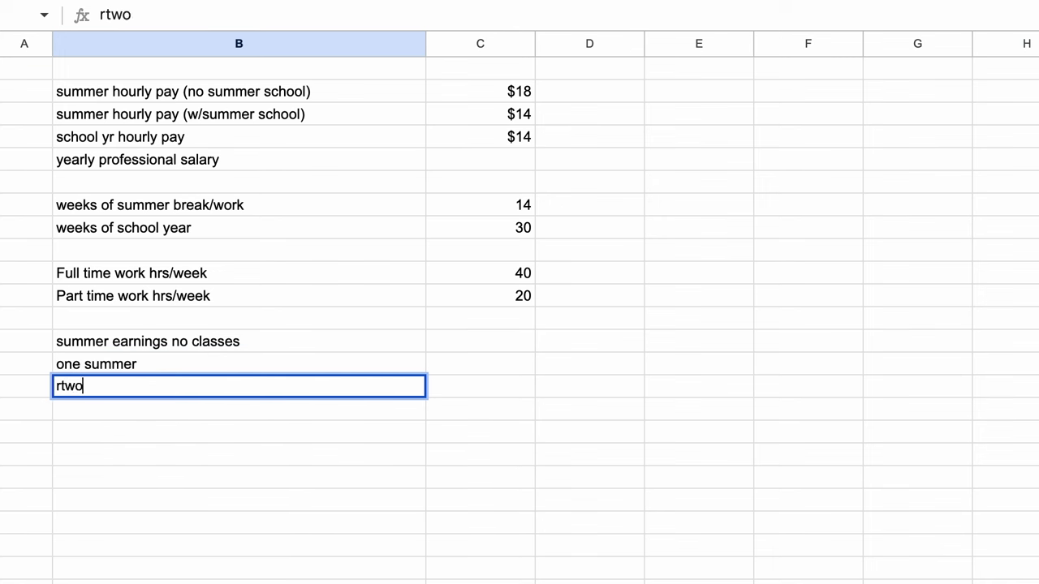
key("BackSpace")
key("BackSpace")
key("BackSpace")
key("BackSpace")
type("two summers")
key("Return")
type("thre")
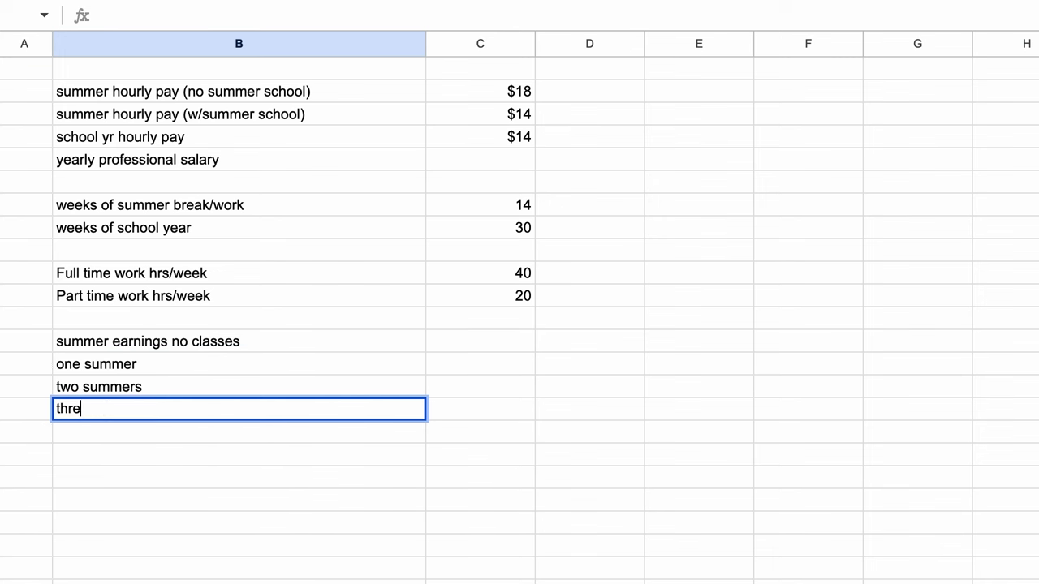
type("e summers")
key("Return")
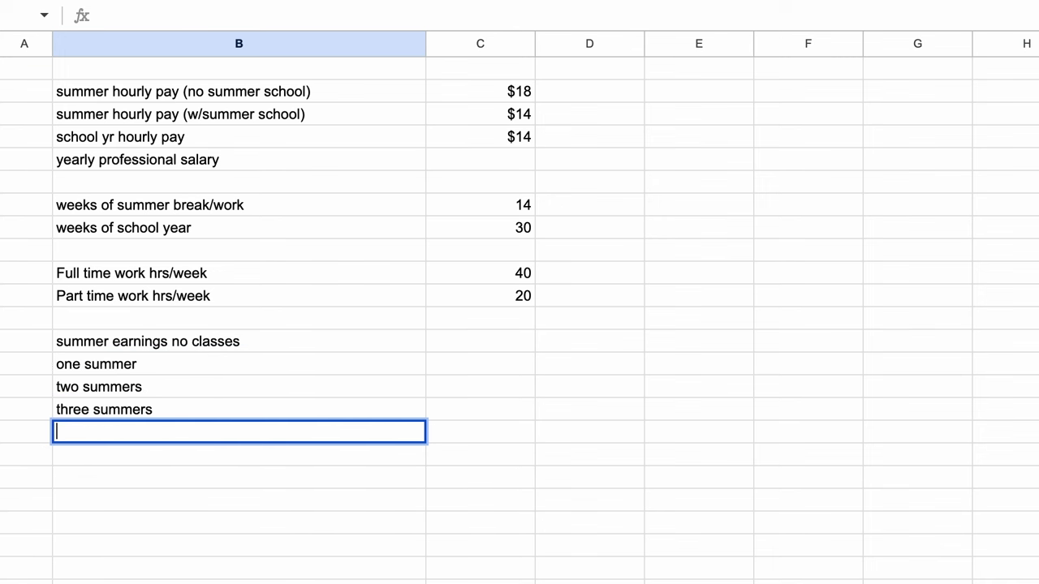
- Add the heading "summer earnings w/ classes" in B18 with "one summer" in B19 and "two summers" in B20
key("Return")
type("summer earnin")
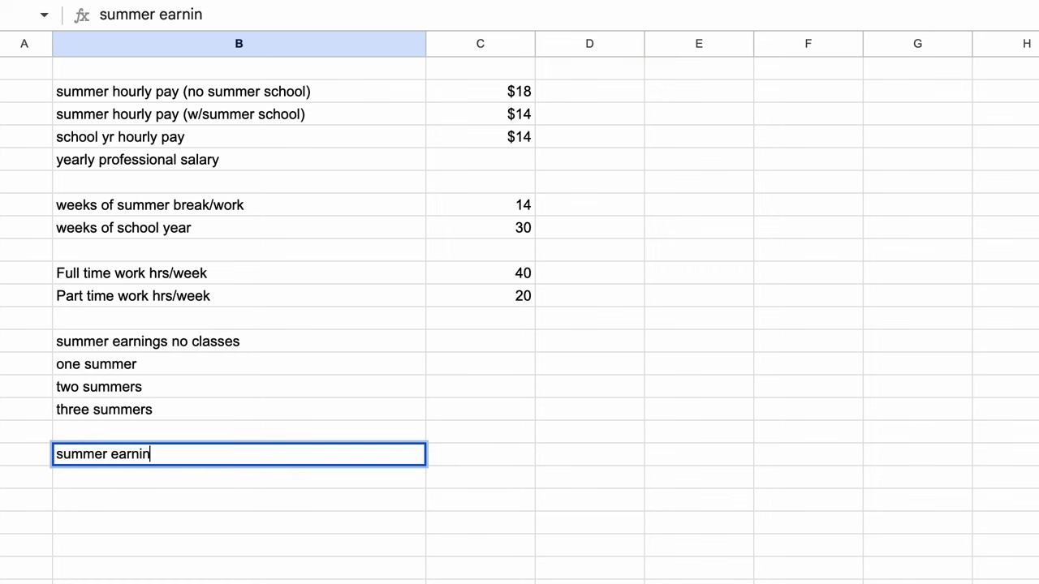
type("gs w/ classes")
key("Return")
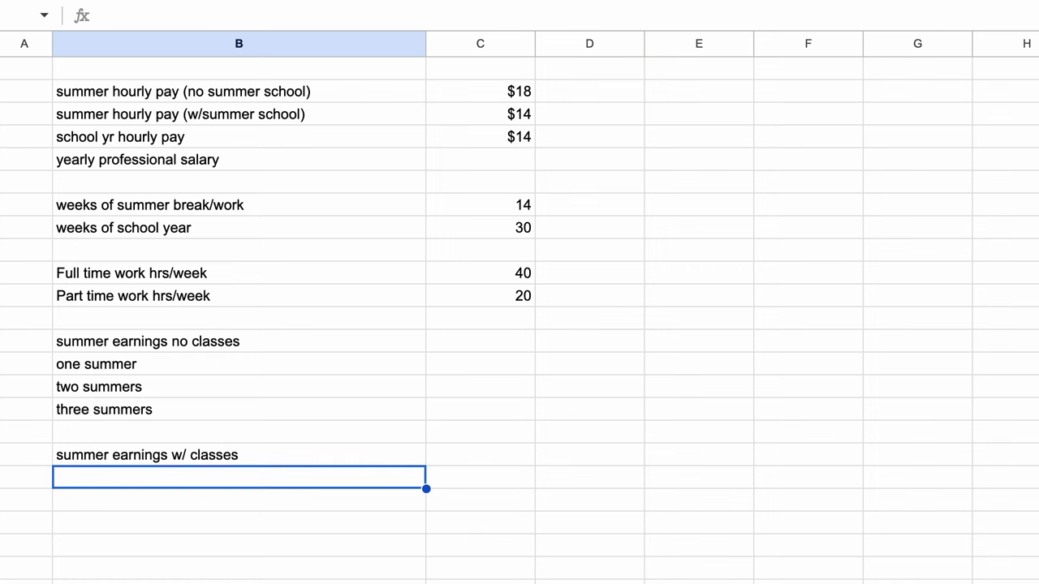
type("one summer")
key("Return")
type("two summer")
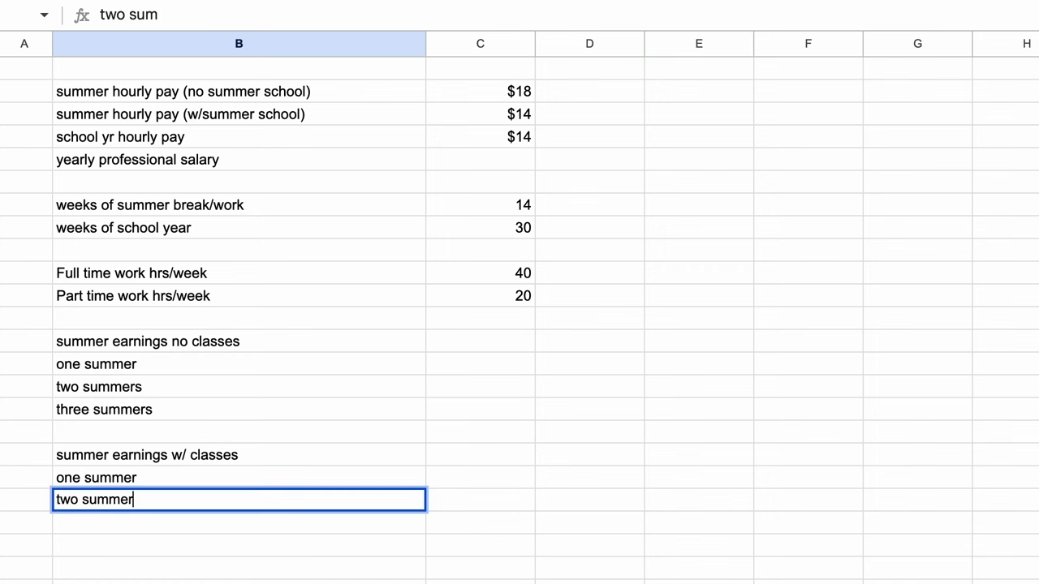
type("s")
key("Return")
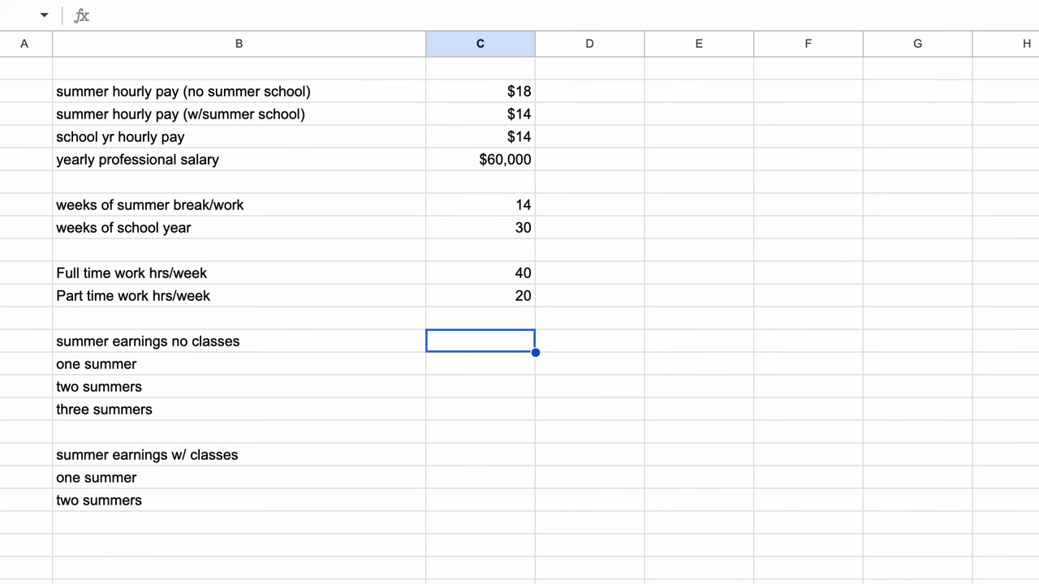
- Calculate summer earnings without classes in C13 with =C2*C7*C10, declining the suggested autofill
type("=C2*")
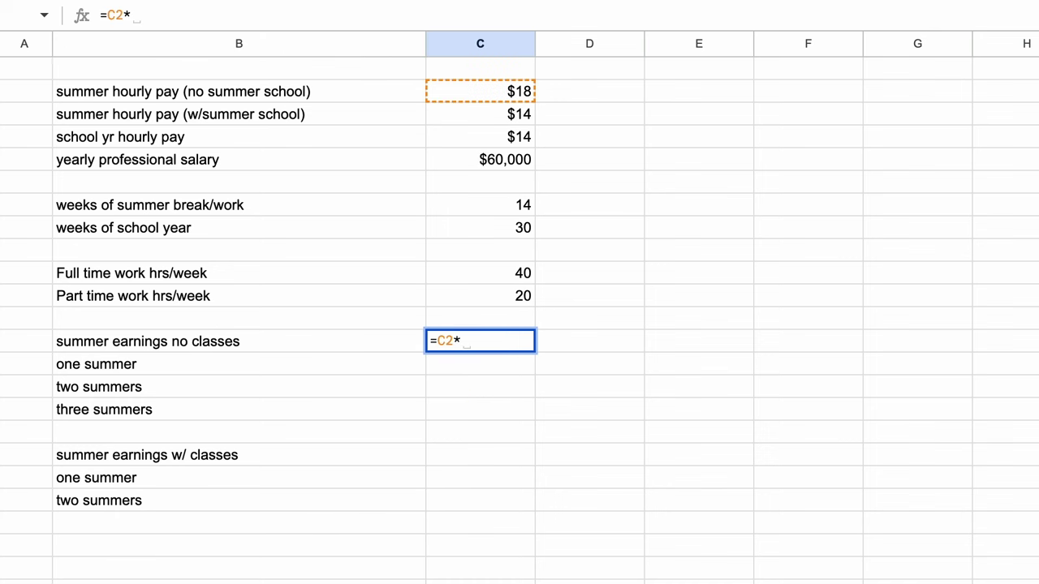
type("C7*C10")
key("Return")
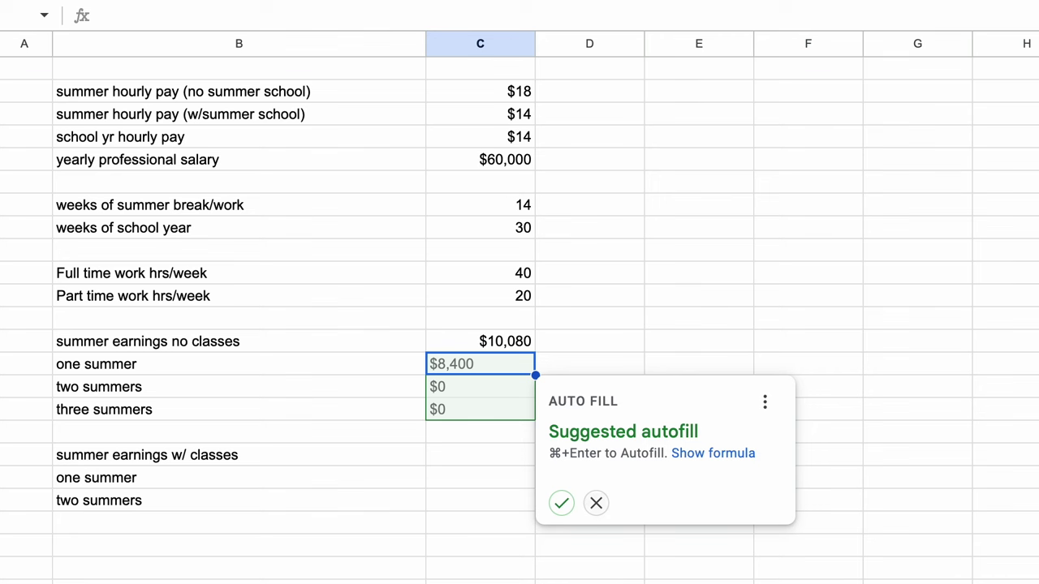
key("Escape")
- Move the earnings formula from C13 down to C14, beside the first "one summer" label
key("Up")
key("super+x")
key("Down")
key("super+v")
- Calculate the no-classes earnings for two and three summers in C15 and C16 by multiplying the one-summer amount by 2 and 3
key("Down")
type("=C16*2")
key("Return")
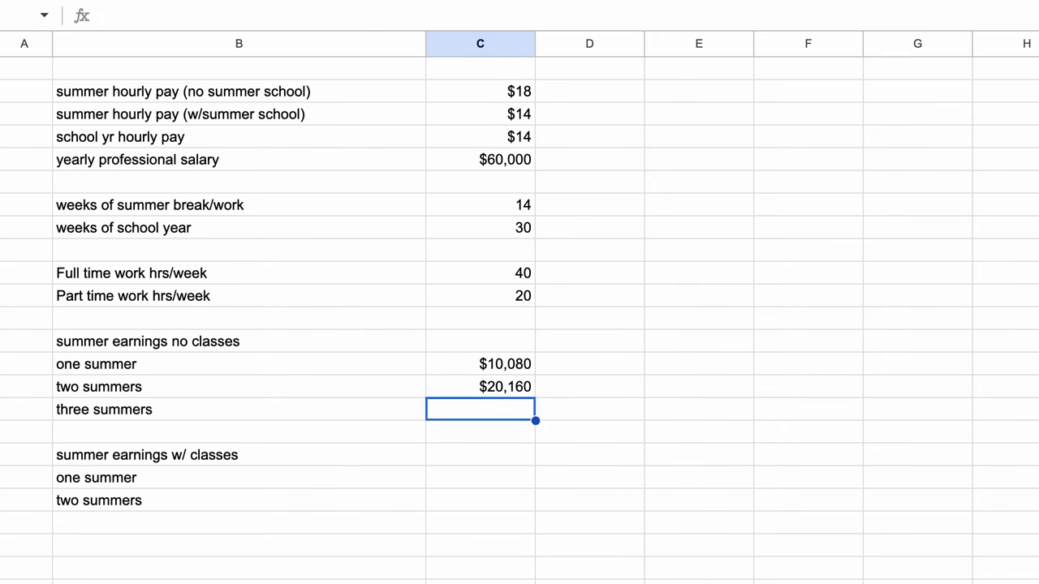
type("=C16*3")
key("Return")
- Calculate one summer's earnings with classes in C19 as =C3*C7*C11, and double that amount in C20 for two summers
key("Down")
key("Down")
type("=")
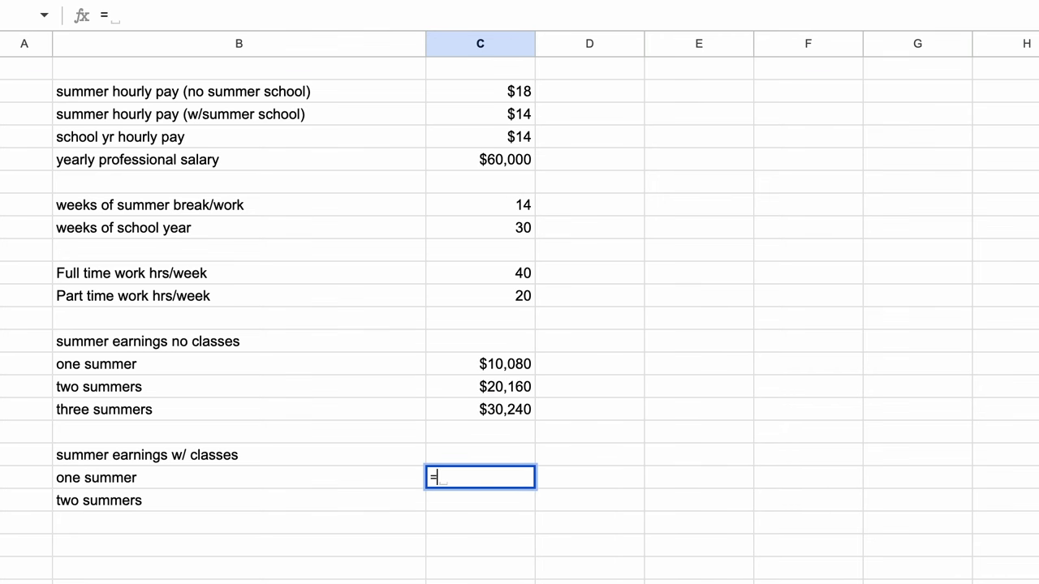
type("C3*C7*C11")
key("Return")
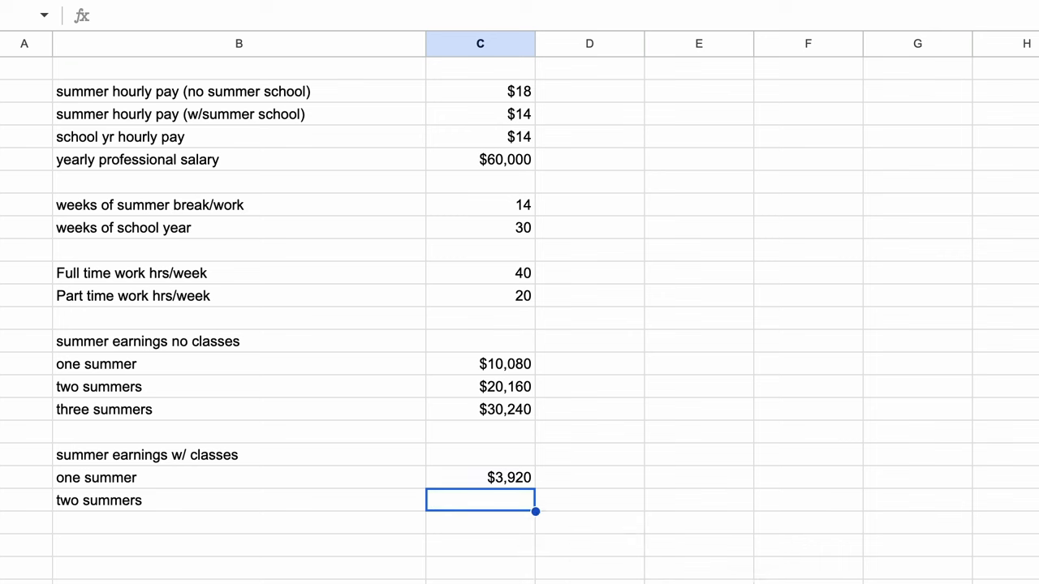
type("=C21*2")
key("Return")
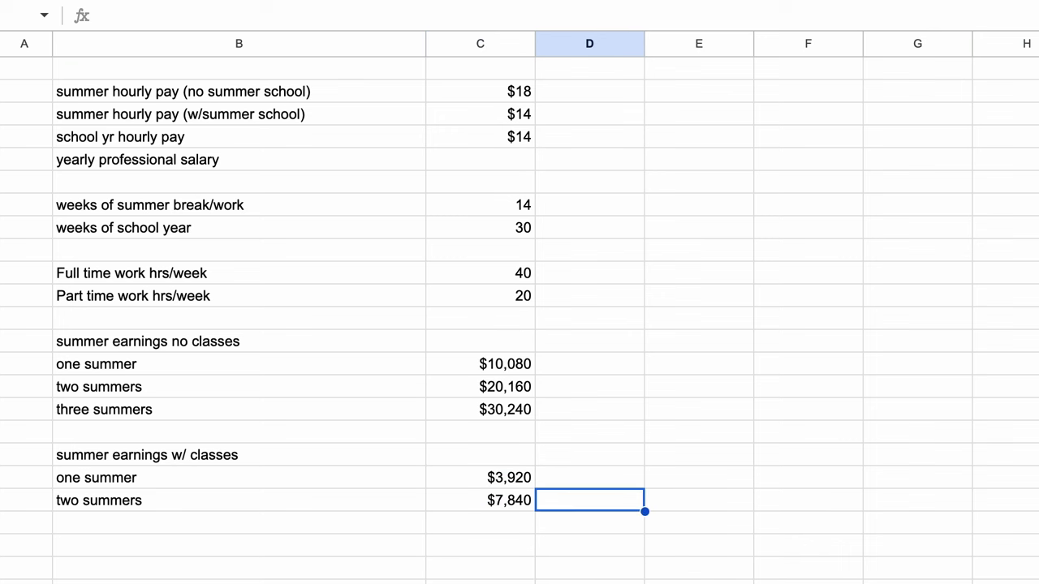
- Enter $60,000 as the yearly professional salary in C5
left_click(480, 159)
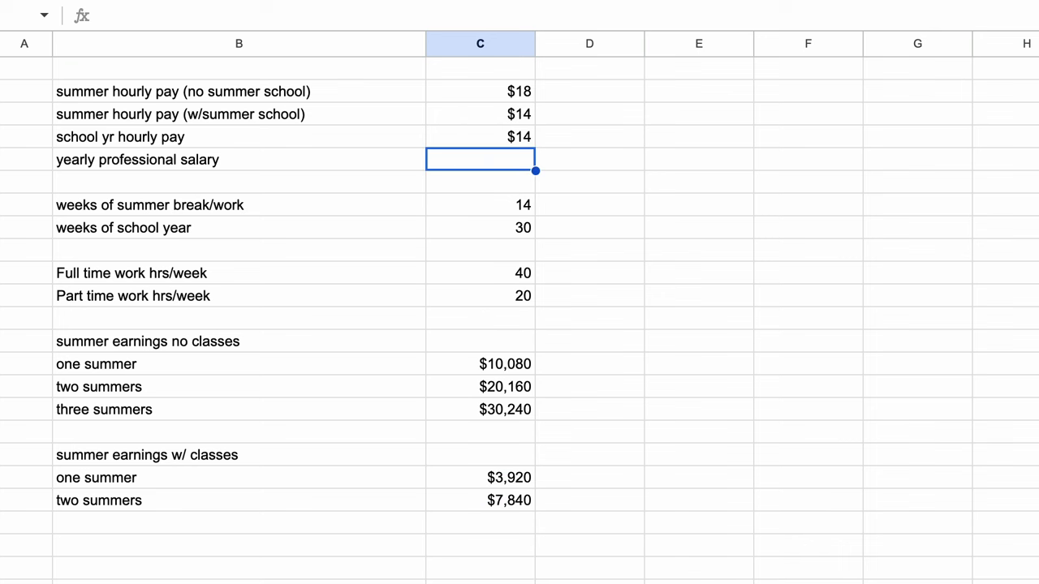
type("600000")
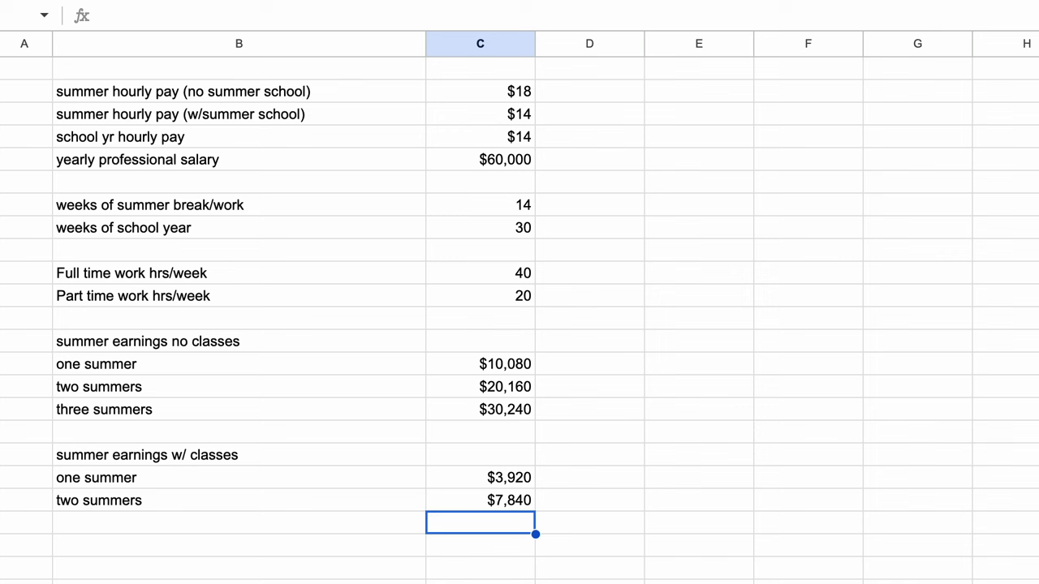
- Label B22 "4YG-U senior year earnings" and calculate the amount in C22 with =C4*C8*C11
double_click(239, 546)
type("4YG-")
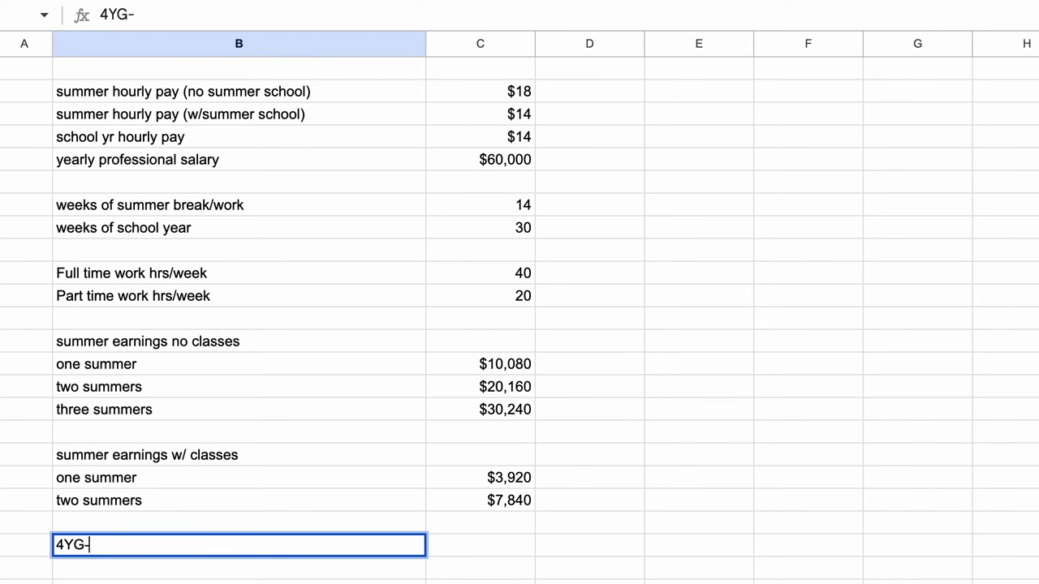
type("U senior year earnings")
key("Tab")
type("=")
left_click(480, 136)
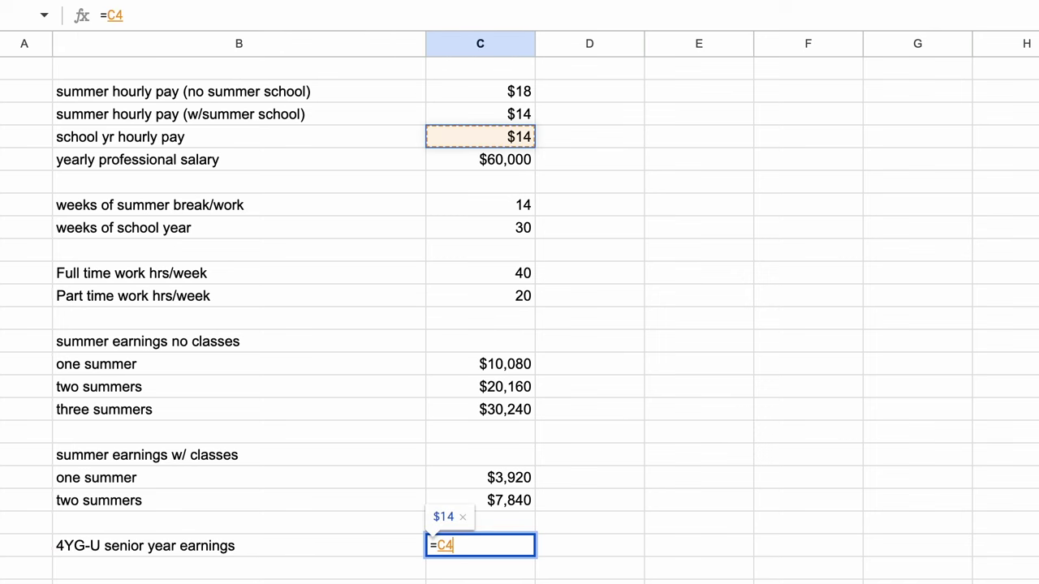
type("*")
left_click(479, 229)
type("*")
left_click(479, 295)
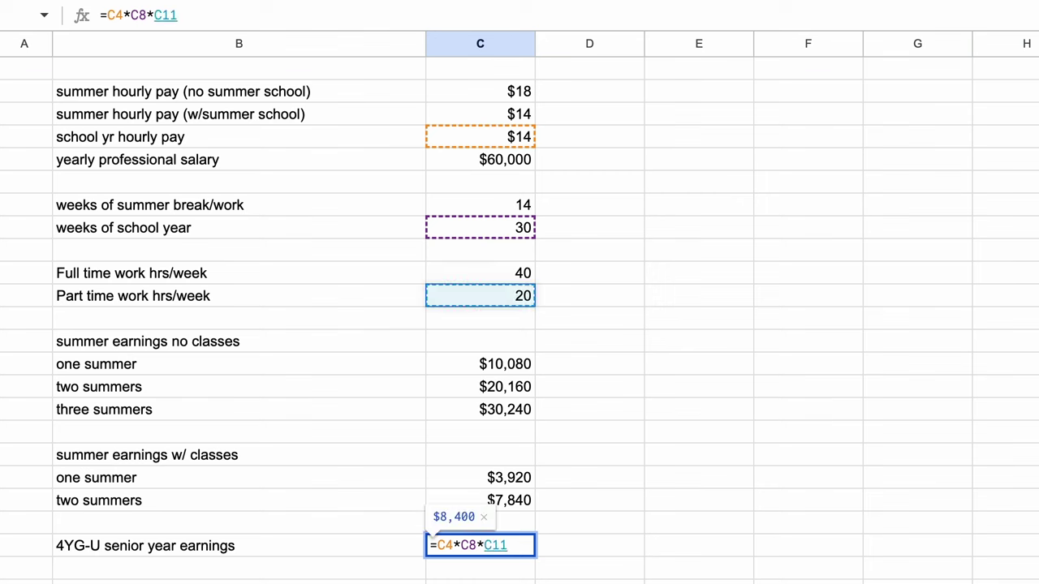
key("Return")
- Label B23 "4YG-U summer $ - 3YG-U summer $" and subtract two summers with classes from three summers without classes in C23
key("Left")
type("4YG-U summer $ - 3YG-U summer $")
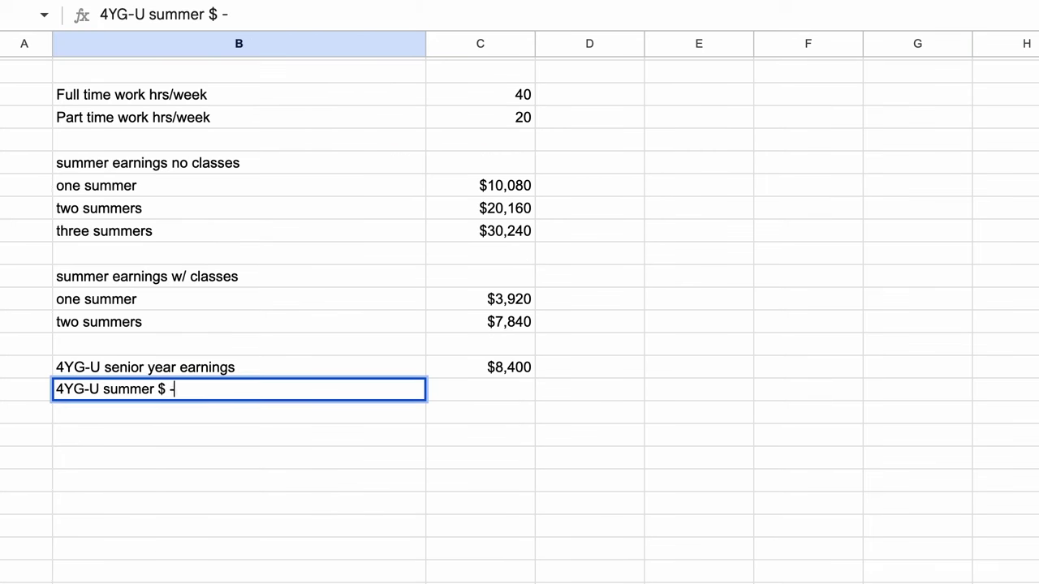
key("Tab")
type("=")
left_click(479, 231)
type("-U summer $")
left_click(479, 321)
key("Return")
- Label B24 'totla "extra earnings" for 4YG-U' and add C23 and C22 in C24
type("totla \"extra earnings\" for 4YG-U")
key("Tab")
type("=")
left_click(479, 389)
type("+")
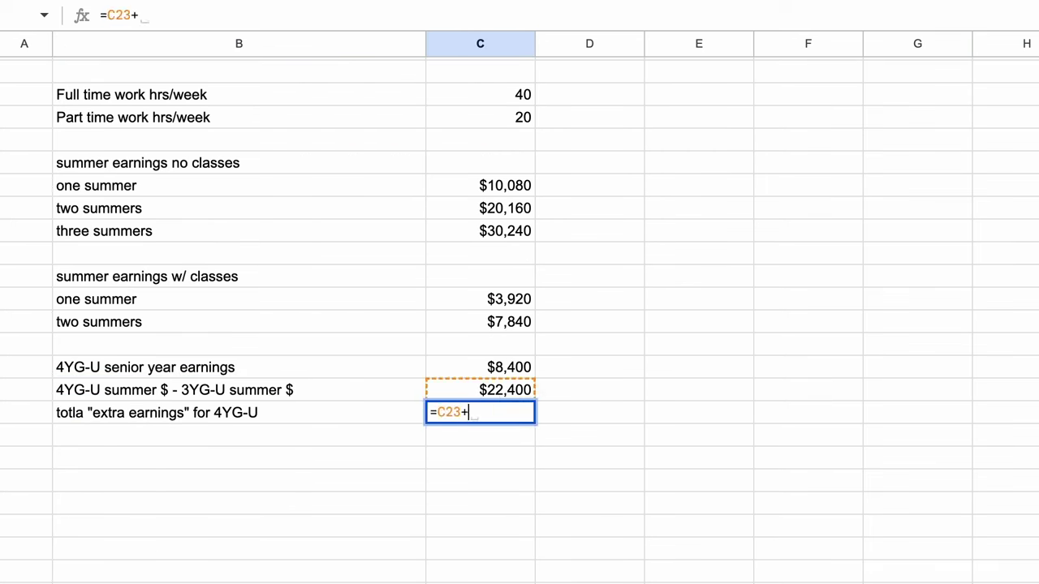
left_click(480, 367)
key("Return")
- Add "Difference in Earnings" in row 26 as salary minus total extra earnings, and label B27 "total net summer hours (4YG hrs - 3YG hrs)"
key("Down")
type("C24")
key("Return")
type("total net summer hours (4YG hrs - 3YG hrs)")
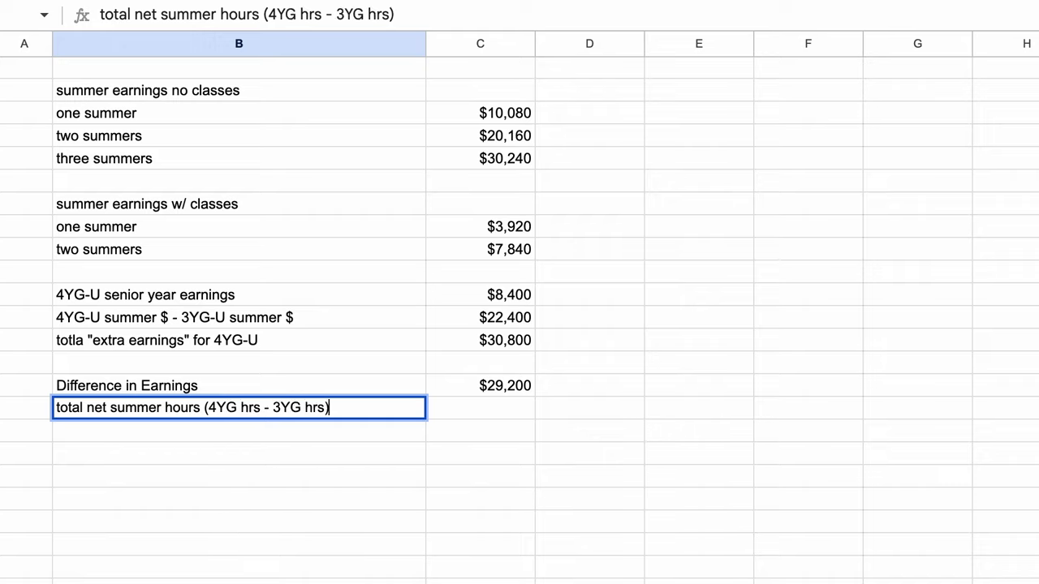
key("Tab")
- Try calculating the net summer hours in C27 as three summers of full time hours minus two summers of part time hours
type("=")
scroll(519, 325, "up", 5)
left_click(479, 142)
type("*")
left_click(479, 211)
type("*3-")
scroll(480, 243, "up", 2)
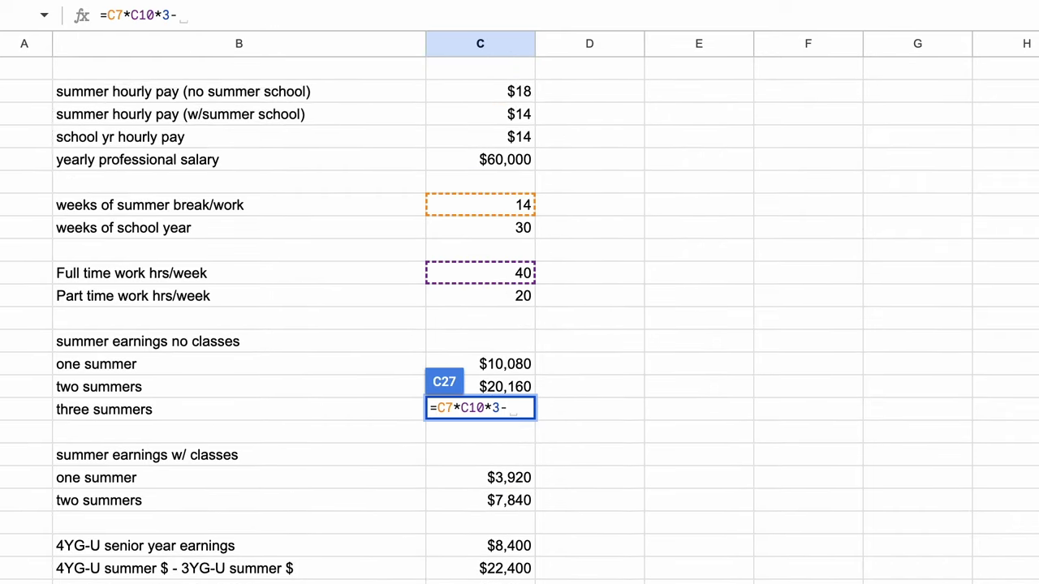
left_click(479, 148)
type("*")
left_click(479, 241)
type("*2")
key("Return")
key("Up")
key("Delete")
- Calculate the net summer hours in C27 as two summers of full time hours minus two summers of part time hours
type("=")
scroll(479, 324, "up", 3)
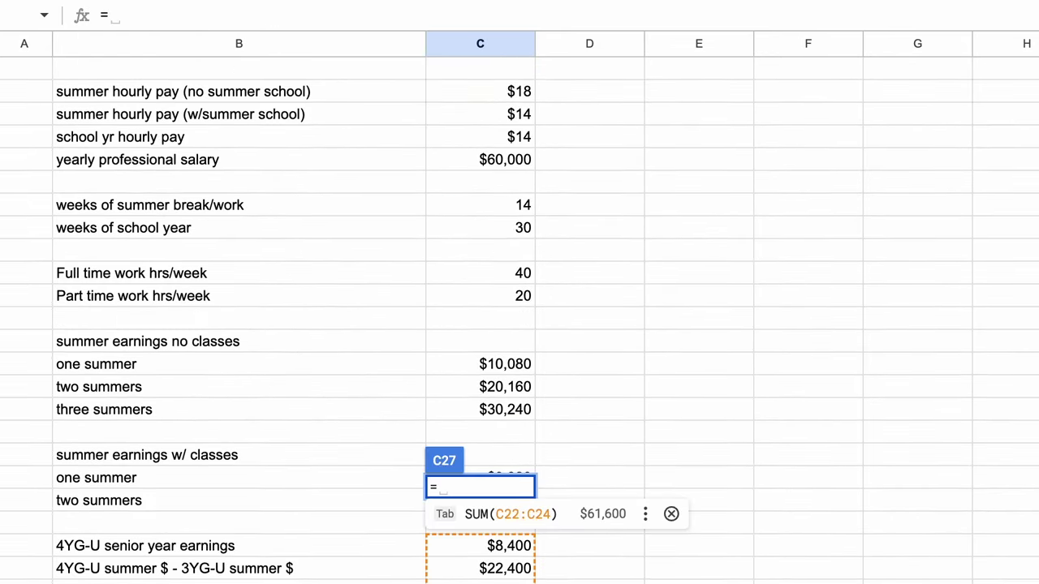
left_click(480, 204)
type("*")
left_click(480, 273)
type("*2-")
key("Return")
- Label B28 "$ lost each hour you work in summer" and calculate it in C28 with =C26/C27
key("Left")
type("$ lost each hour you work in summer")
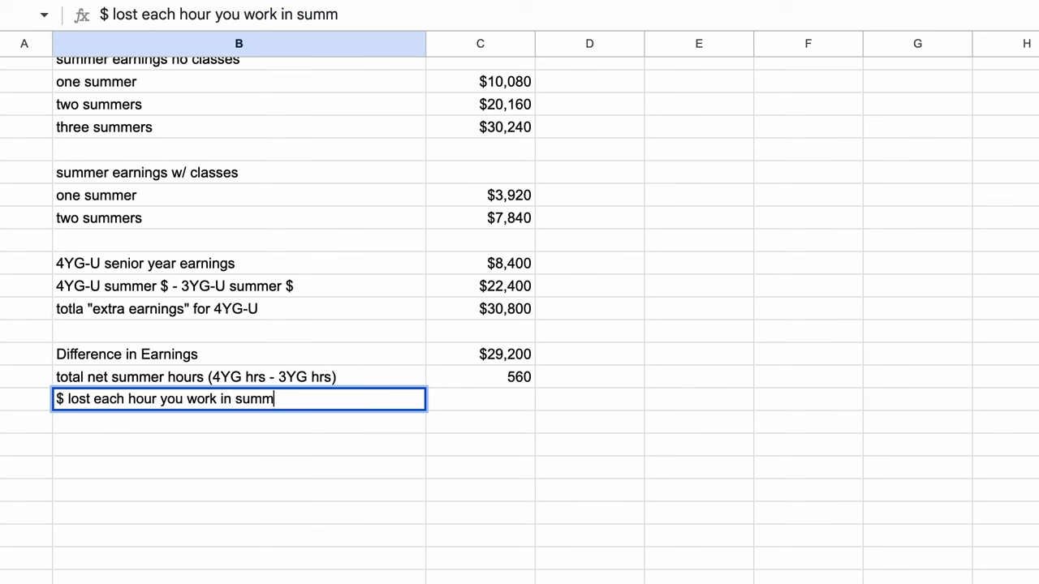
key("Tab")
type("=C26/C27")
key("Return")
- Make the "$ lost each hour you work in summer" label and its value in B28:C28 bold
key("Up")
key("Left")
key("shift+Right")
key("ctrl+b")
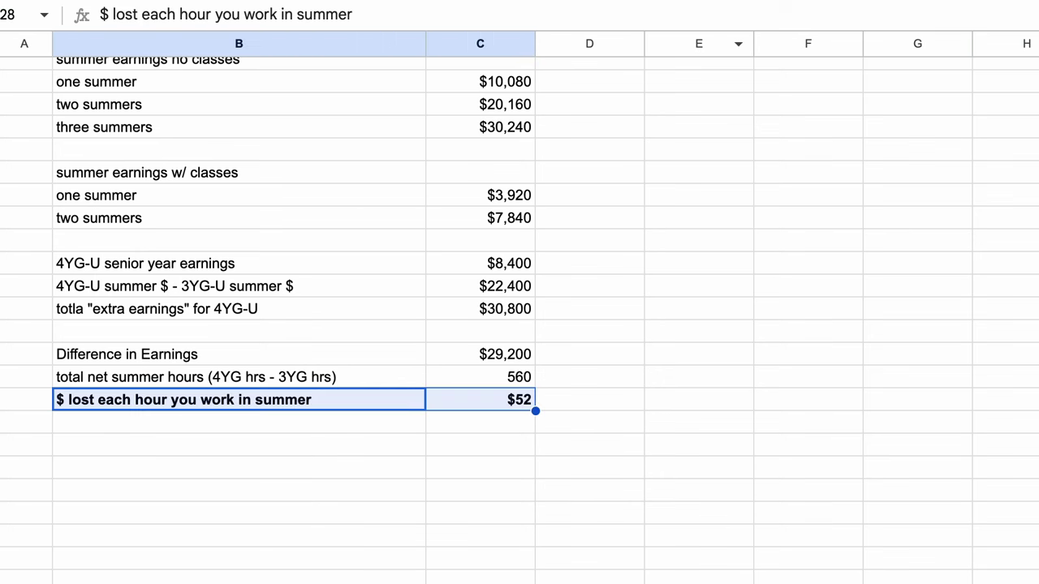
left_click(589, 399)
- Set the part time work hours per week in C11 to 10 and check the money lost per summer hour
scroll(589, 399, "up", 3)
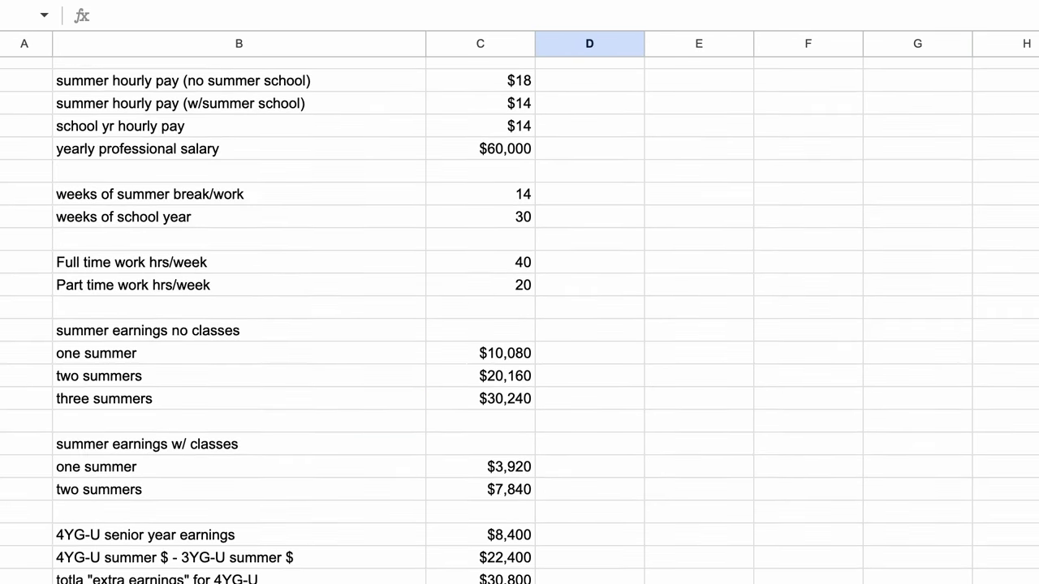
left_click(480, 285)
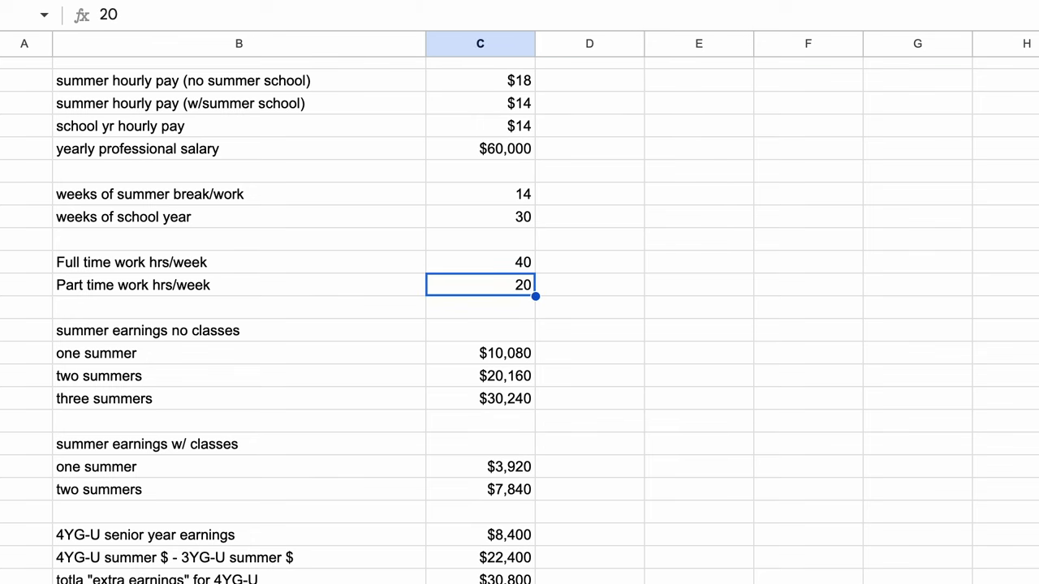
type("10")
key("Tab")
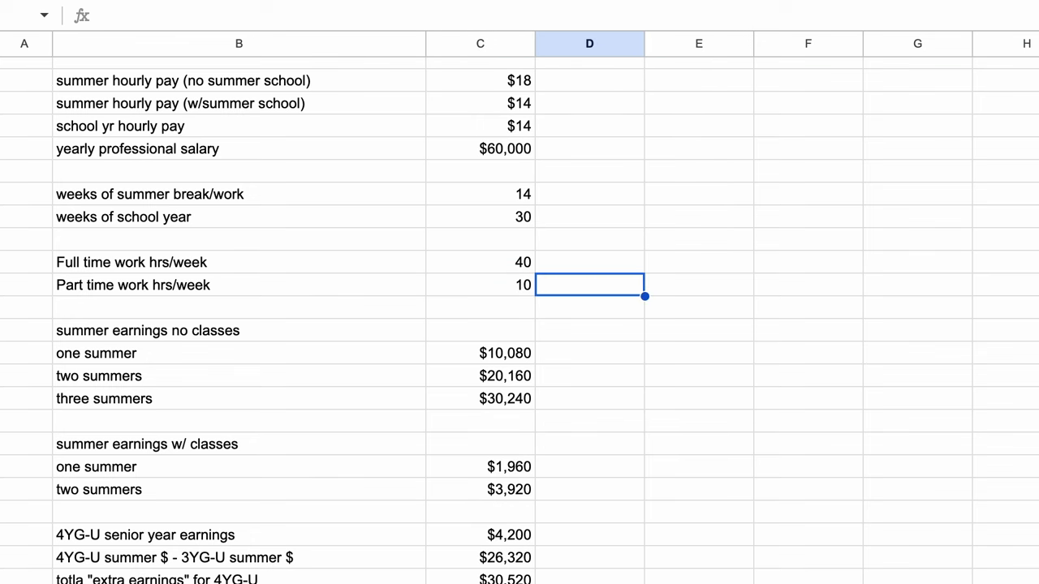
scroll(353, 300, "down", 4)
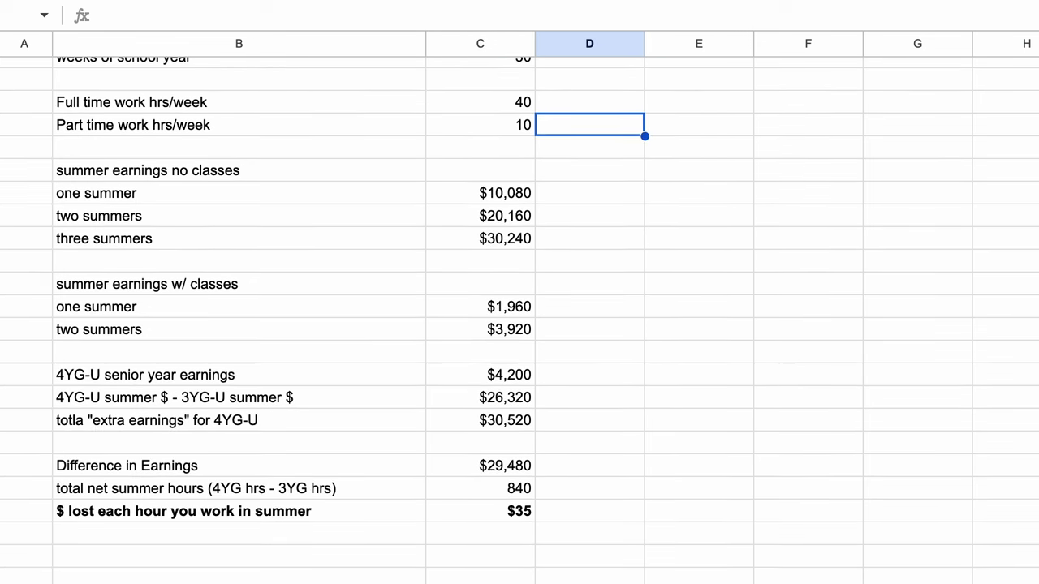
left_click(481, 511)
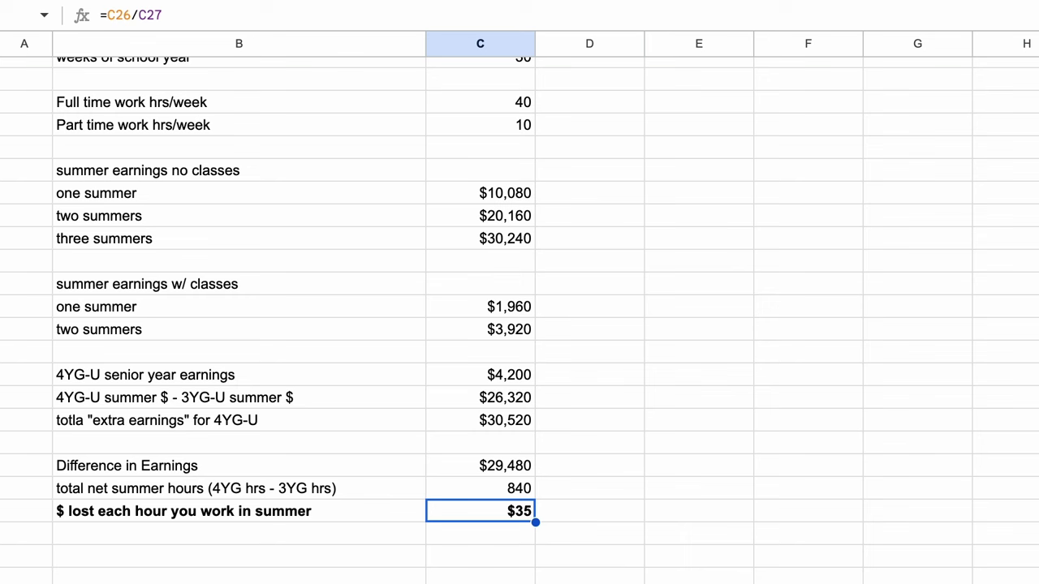
- Set the part time work hours per week in C11 to 15 and review the recalculated earnings difference and hourly loss
scroll(520, 316, "up", 4)
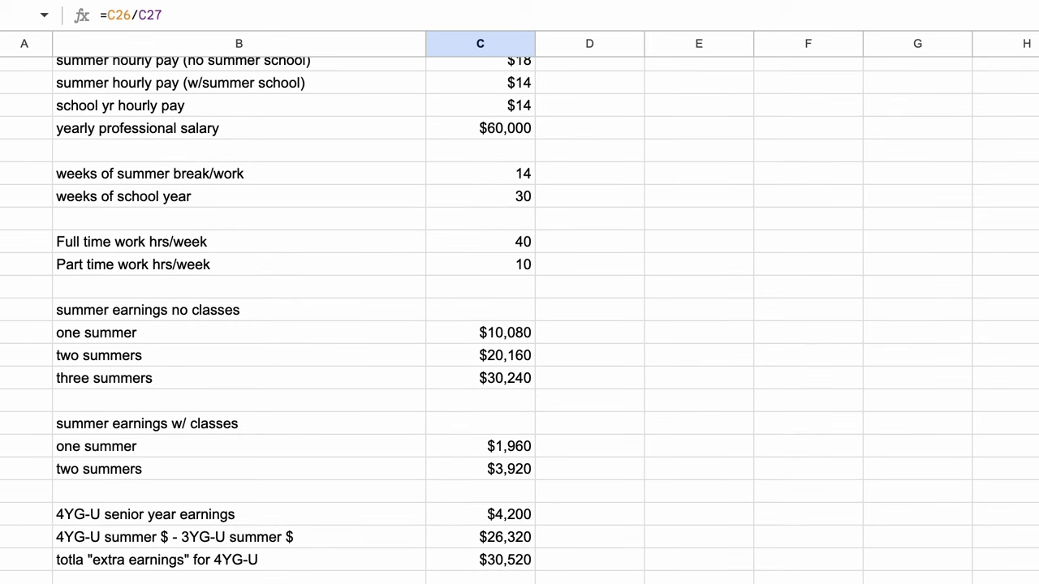
left_click(481, 265)
type("15")
key("Tab")
scroll(519, 319, "down", 5)
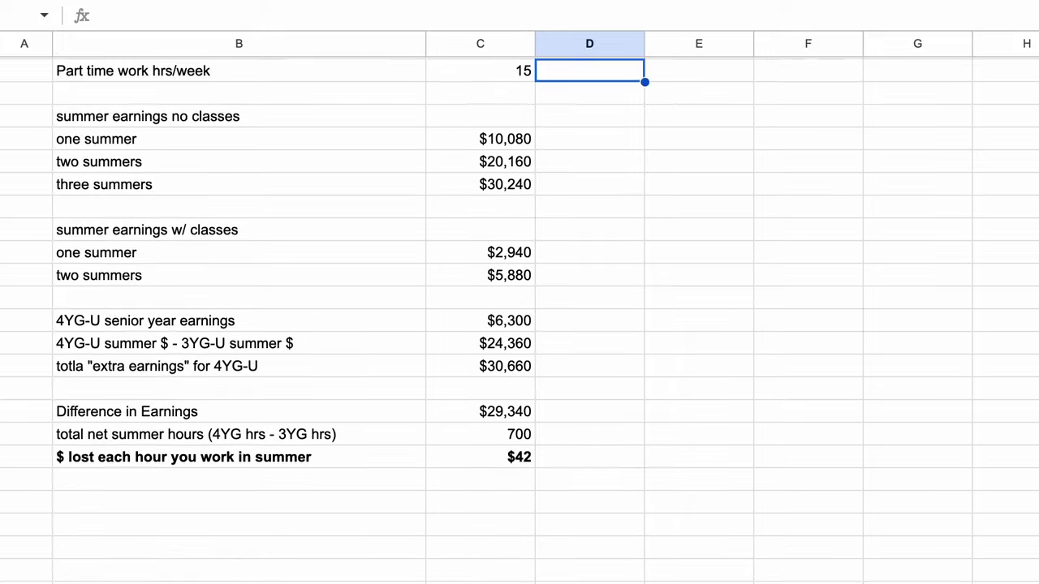
- Set the yearly professional salary to 90000 and check the money lost per summer work hour
left_click(480, 447)
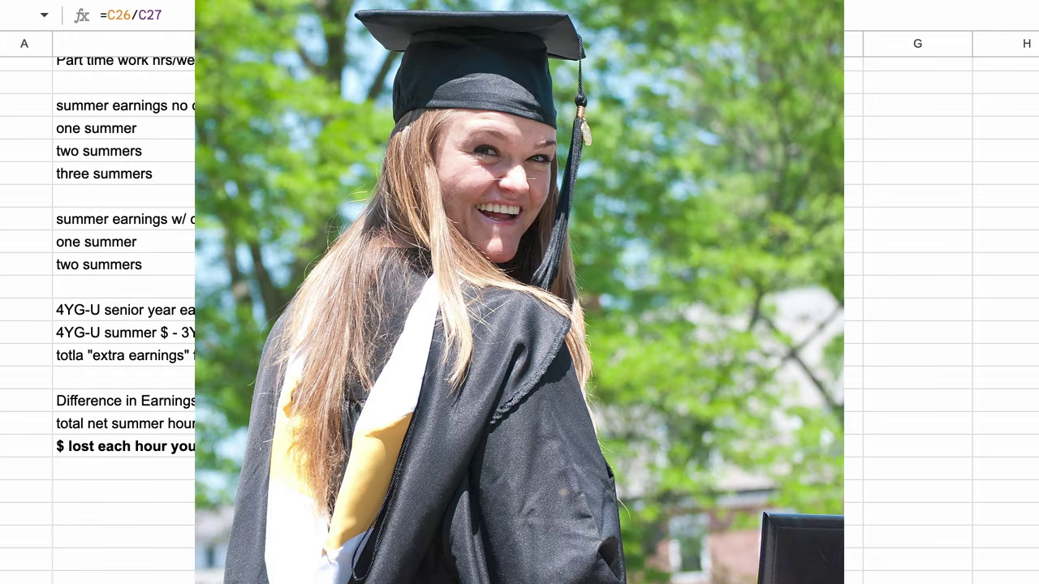
scroll(520, 319, "up", 5)
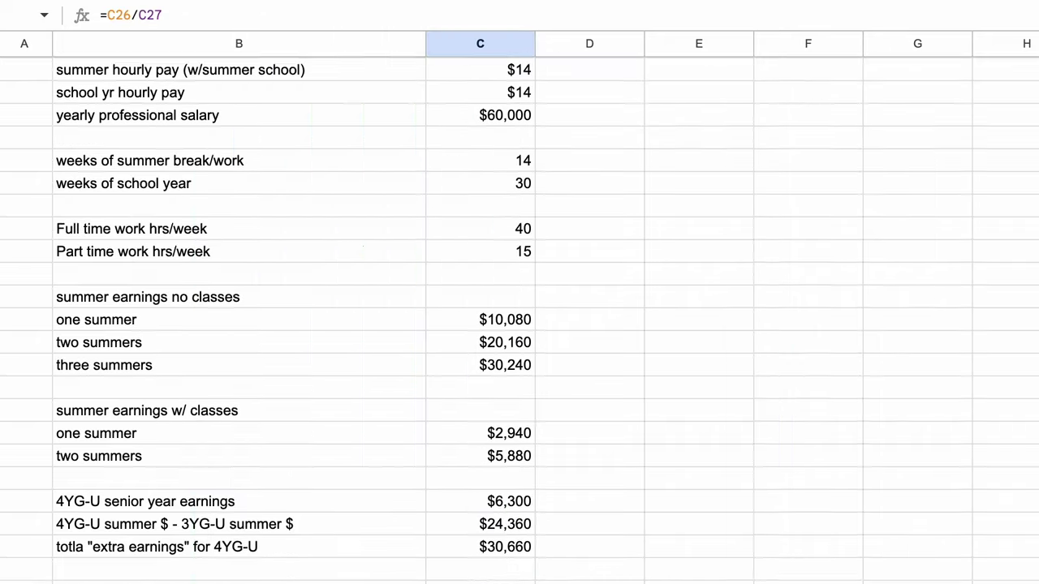
double_click(480, 160)
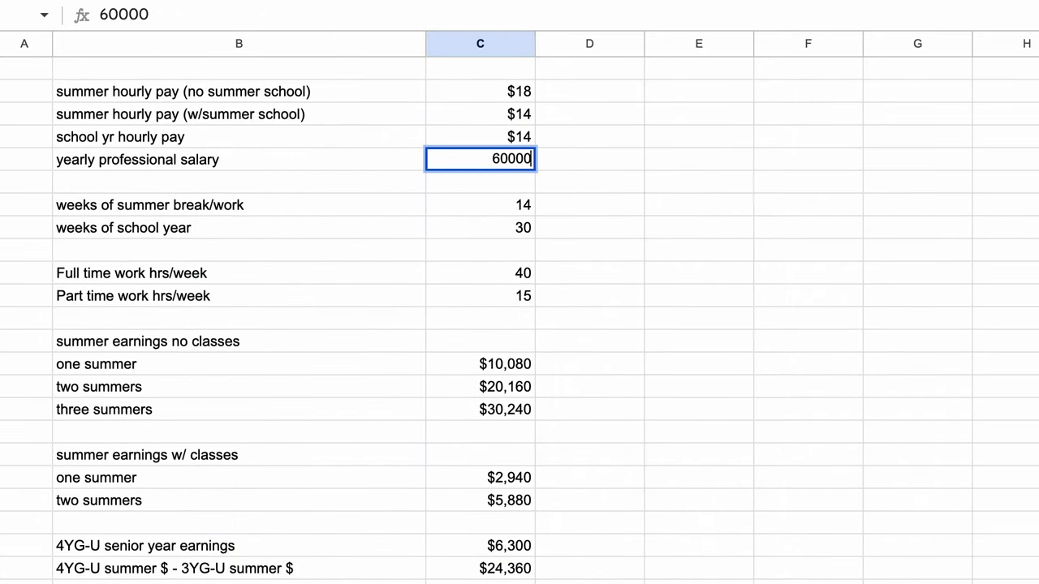
key("BackSpace")
type("9")
key("Return")
left_click(589, 160)
scroll(590, 160, "down", 4)
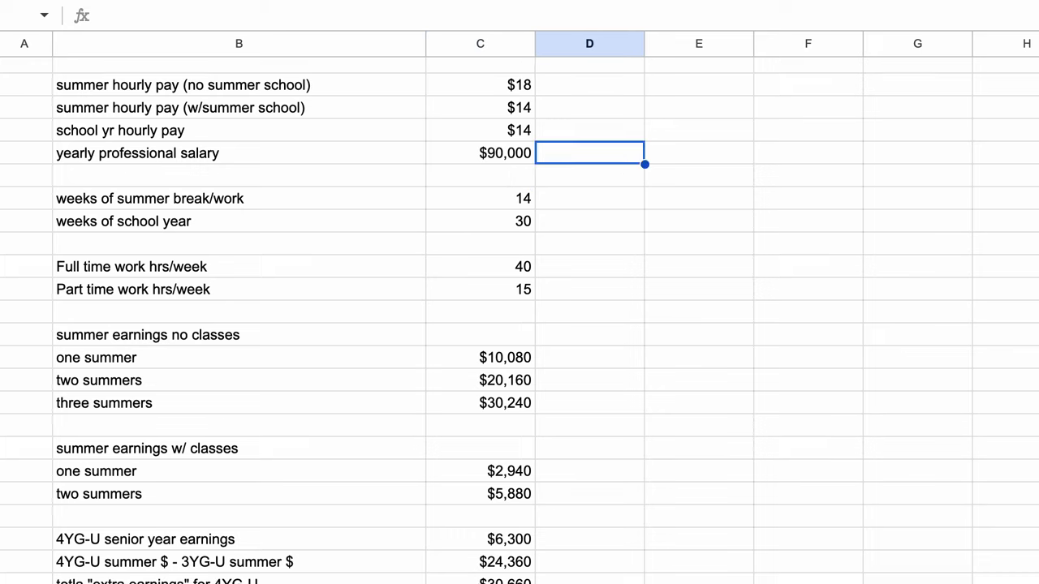
left_click(480, 474)
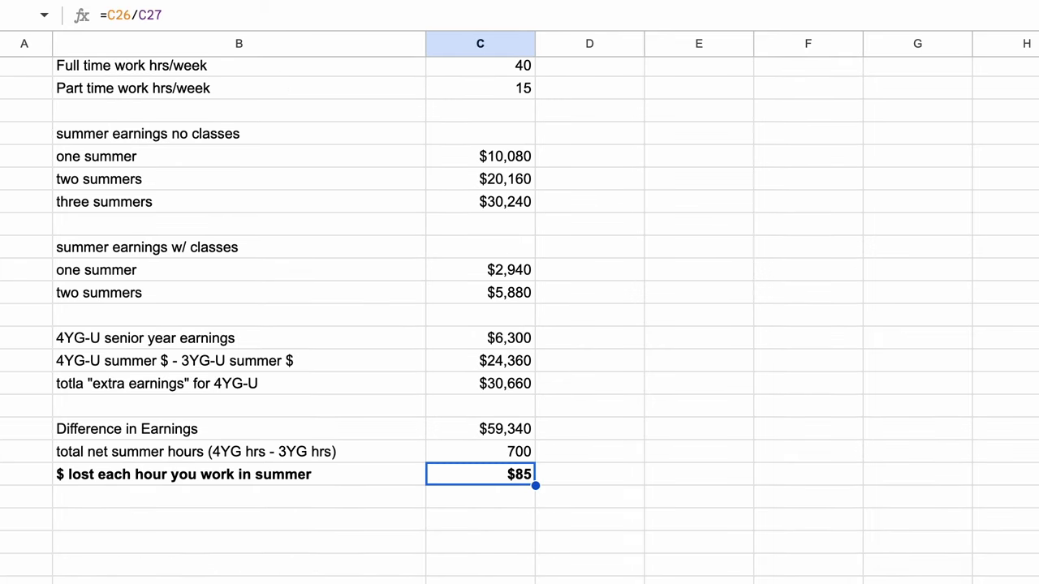
- Set the yearly professional salary to 45000 and part time work hours per week to 0, and check the summer hourly loss
scroll(481, 320, "up", 4)
double_click(503, 160)
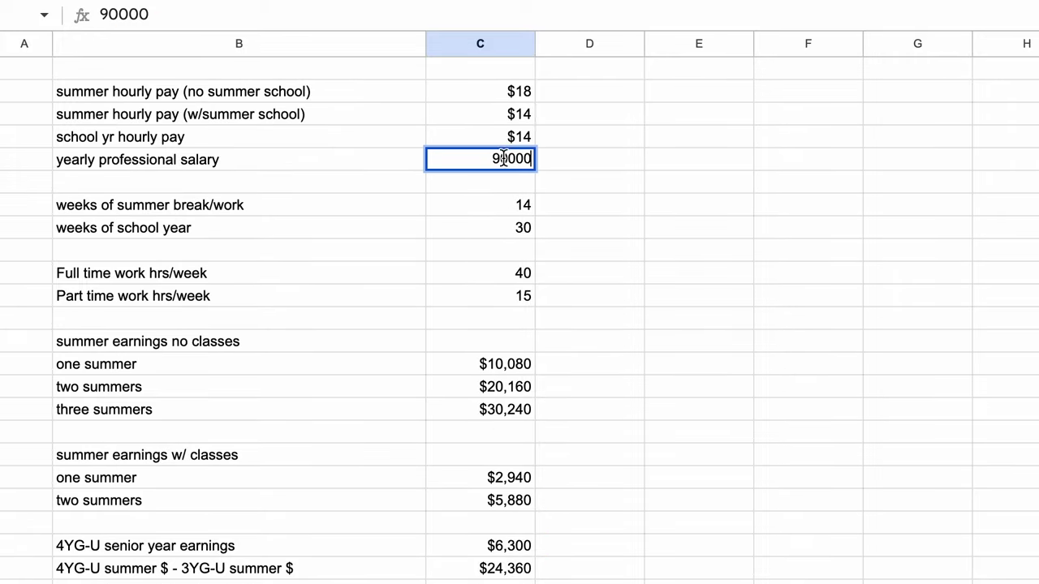
left_click_drag(508, 159, 492, 159)
type("45")
key("Return")
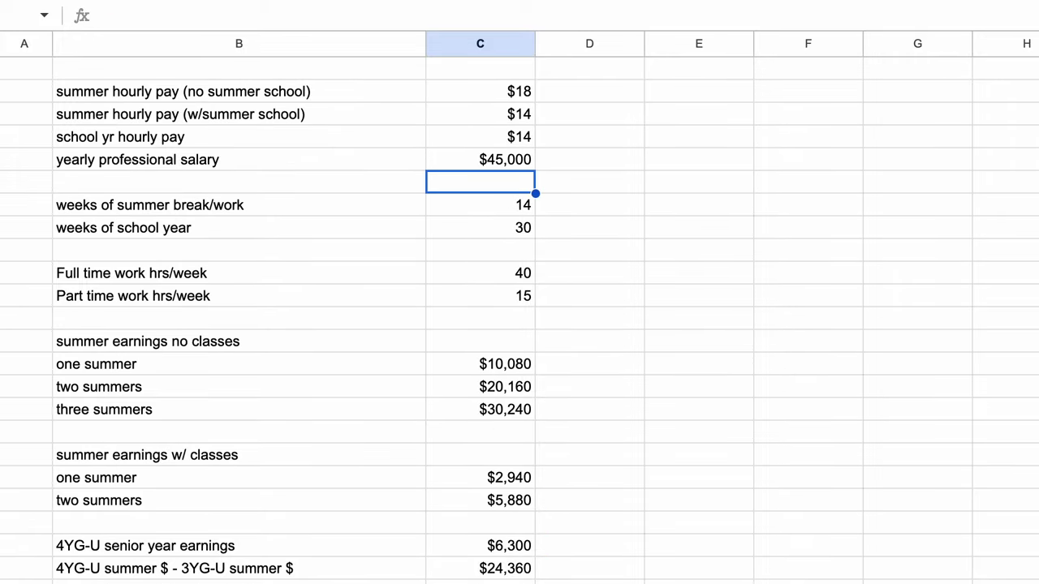
left_click(480, 296)
type("0")
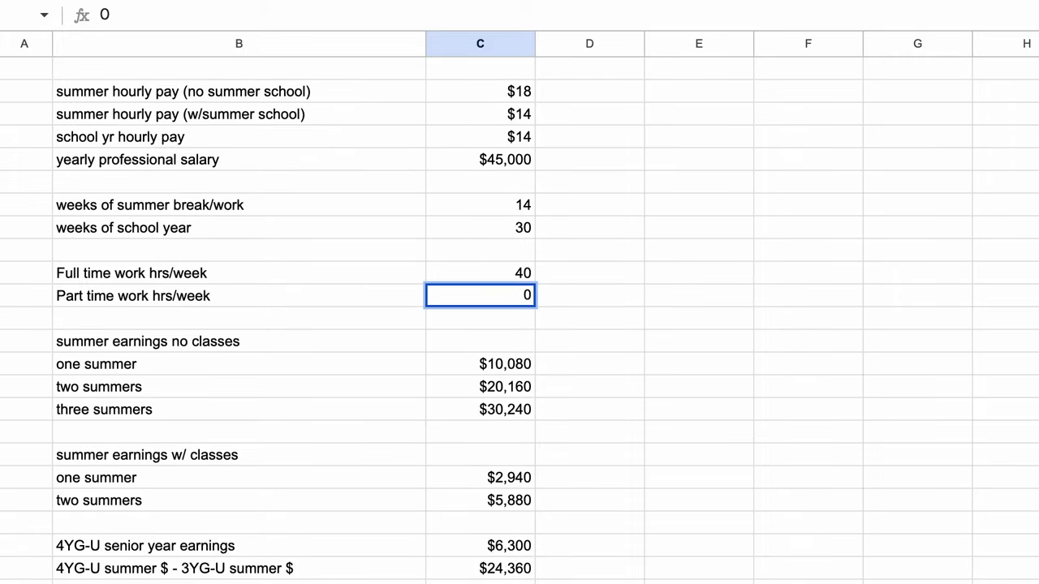
key("Return")
scroll(519, 324, "down", 3)
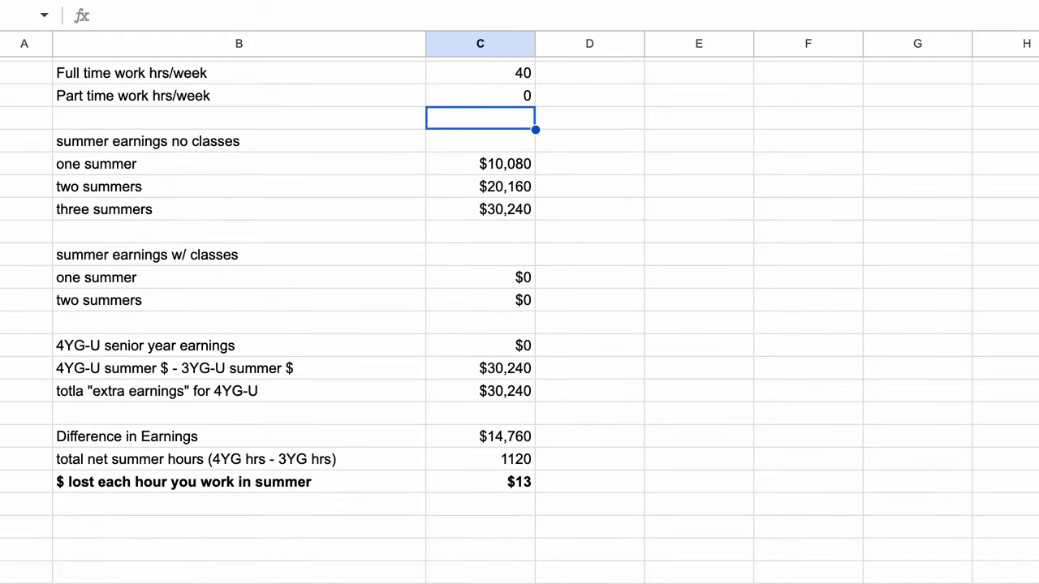
left_click(480, 482)
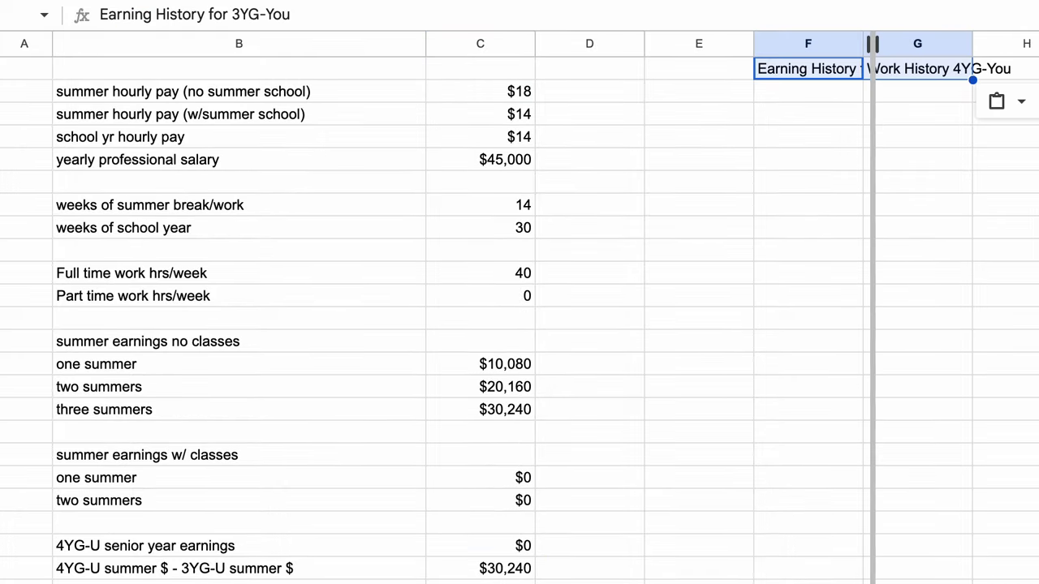
- Widen columns F and G to fit their headings and number the years 1 to 40 down column E
left_click_drag(874, 43, 736, 43)
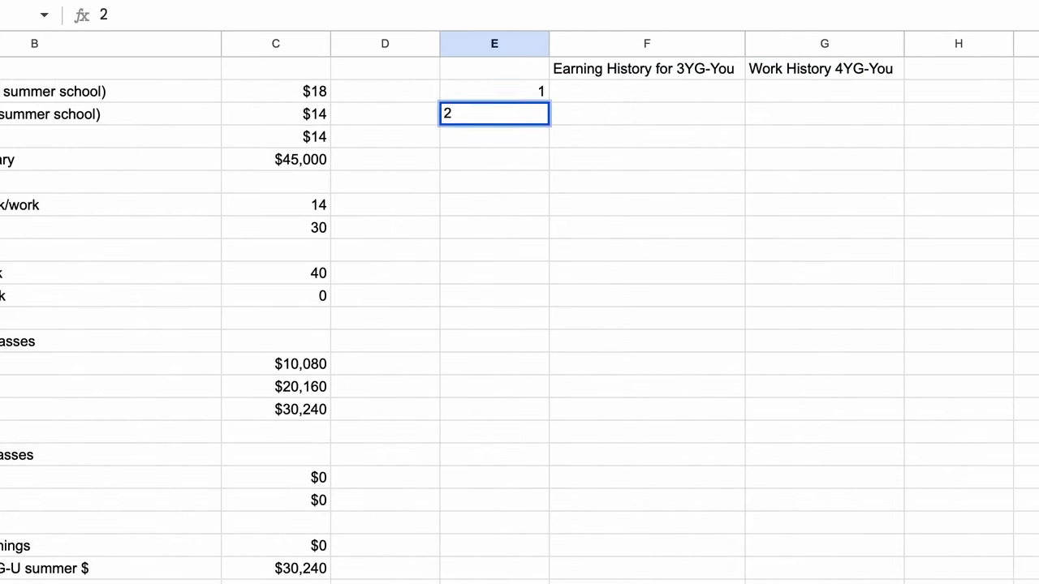
key("Return")
left_click_drag(495, 91, 519, 578)
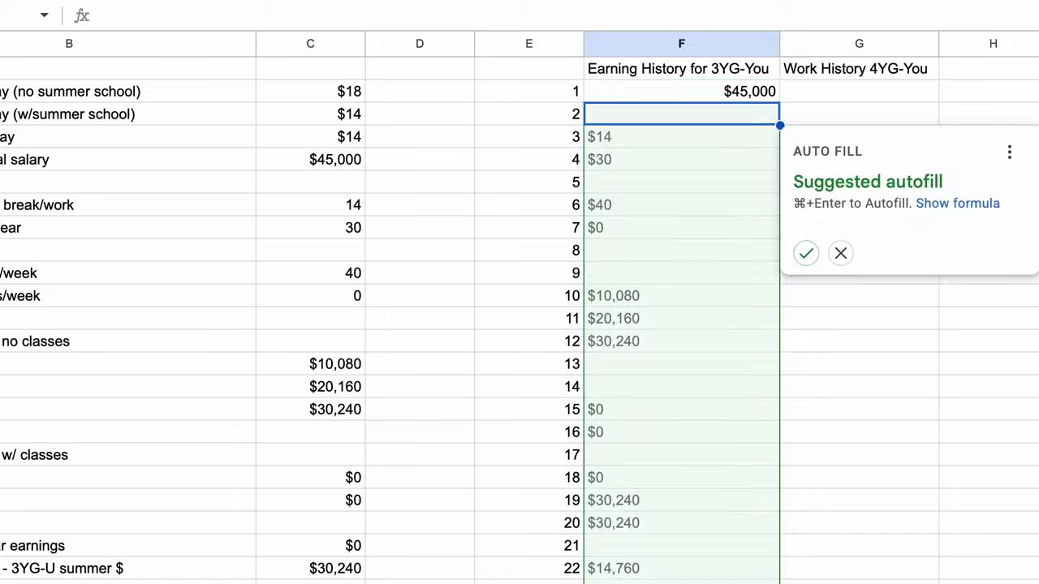
- Project the 3YG-You earnings with 3% yearly raises and the 4YG-You earnings one year behind, from G3 =F2, down to year 40
type("=1.03*F1")
key("Return")
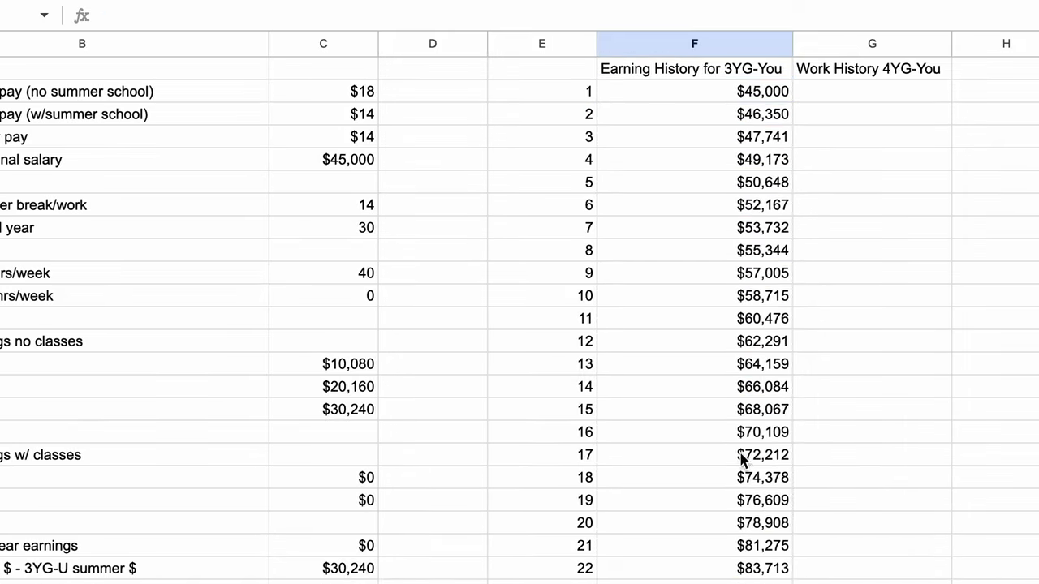
left_click(871, 113)
type("=F2")
key("Return")
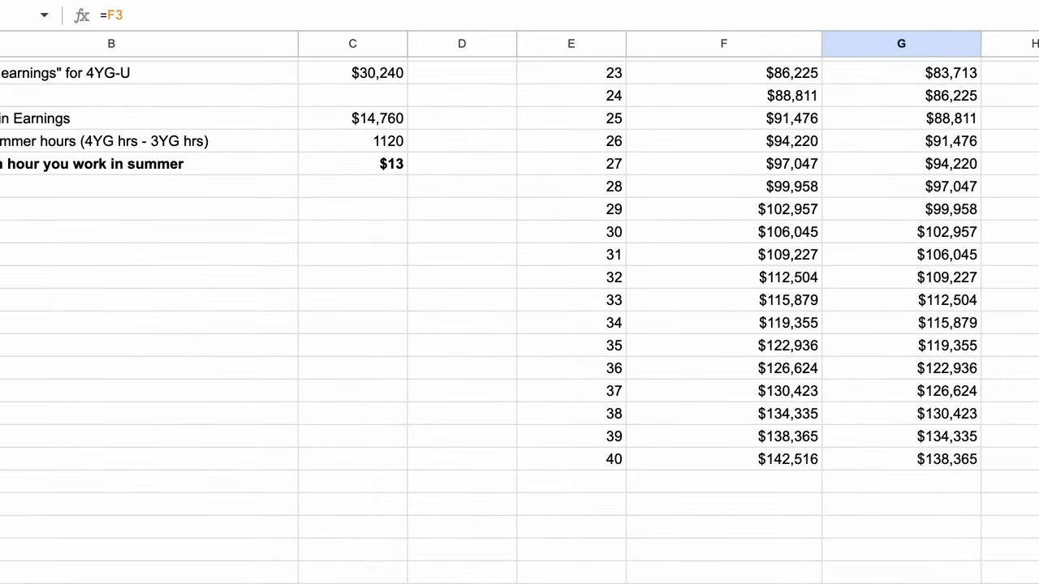
- Compare the 3YG-You and 4YG-You earnings in year 2 and in year 40
scroll(519, 308, "up", 10)
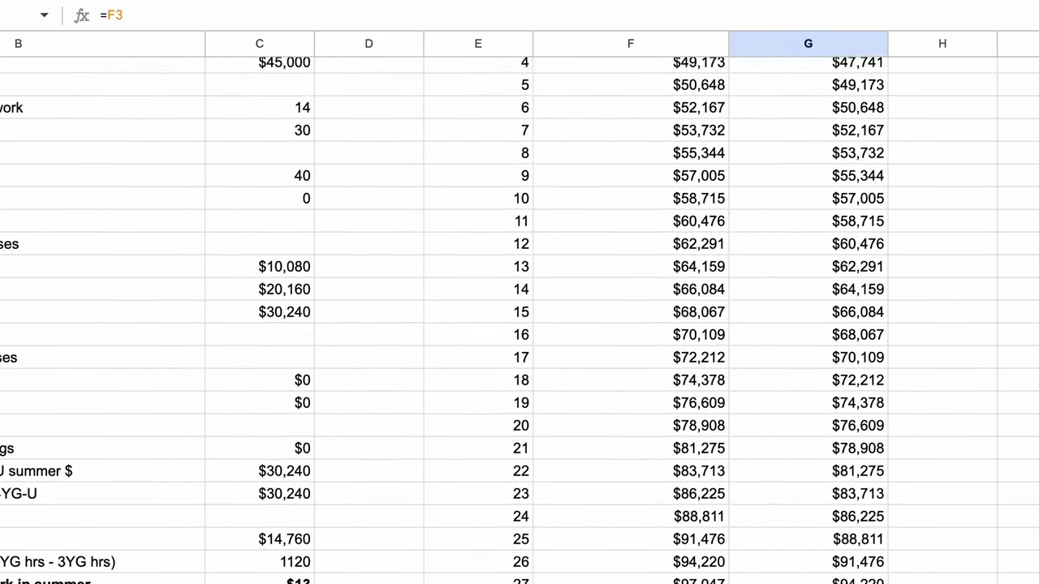
scroll(519, 308, "left", 3)
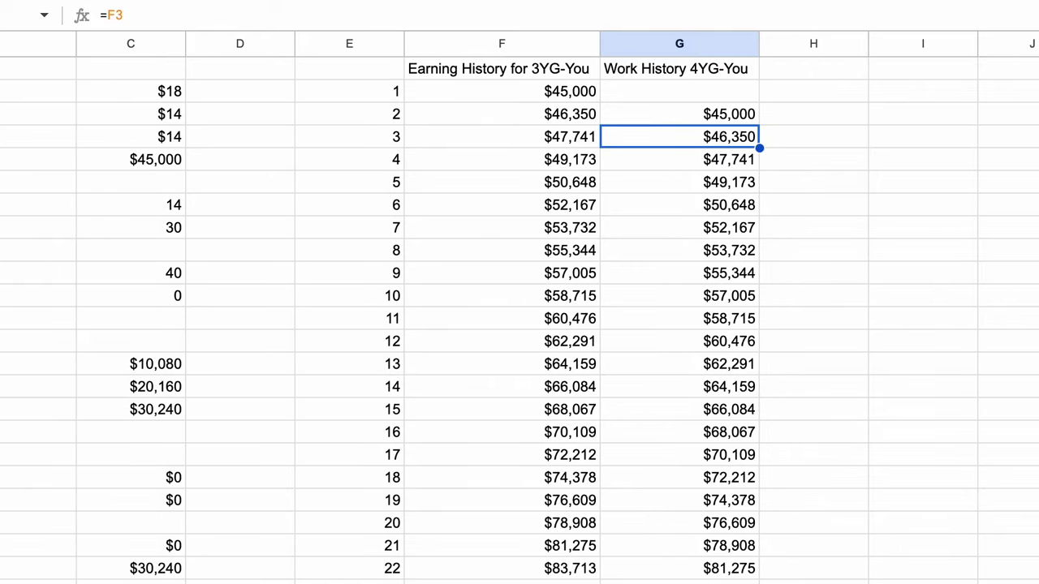
left_click(501, 114)
left_click(679, 115)
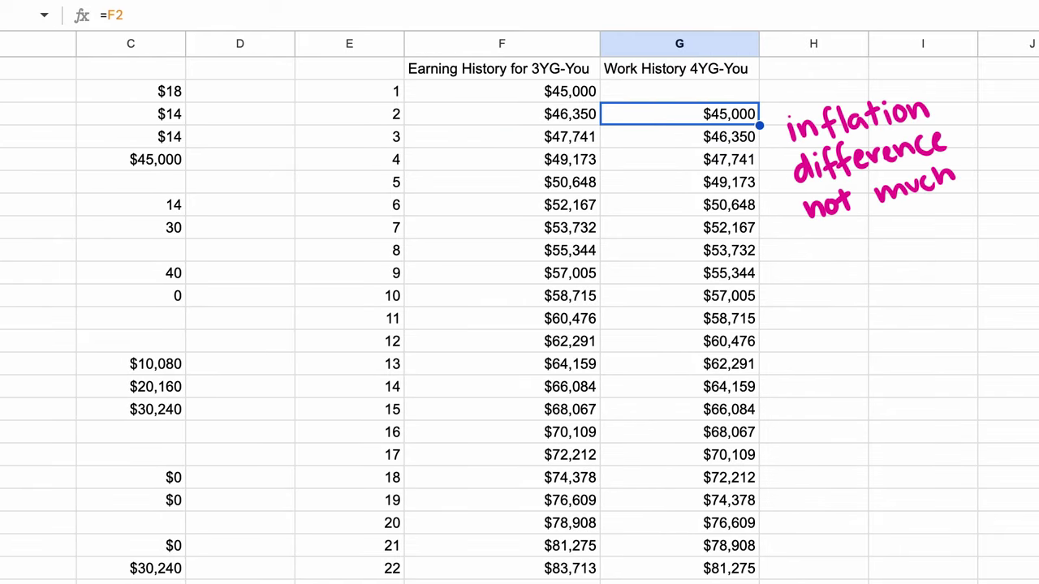
scroll(520, 308, "down", 7)
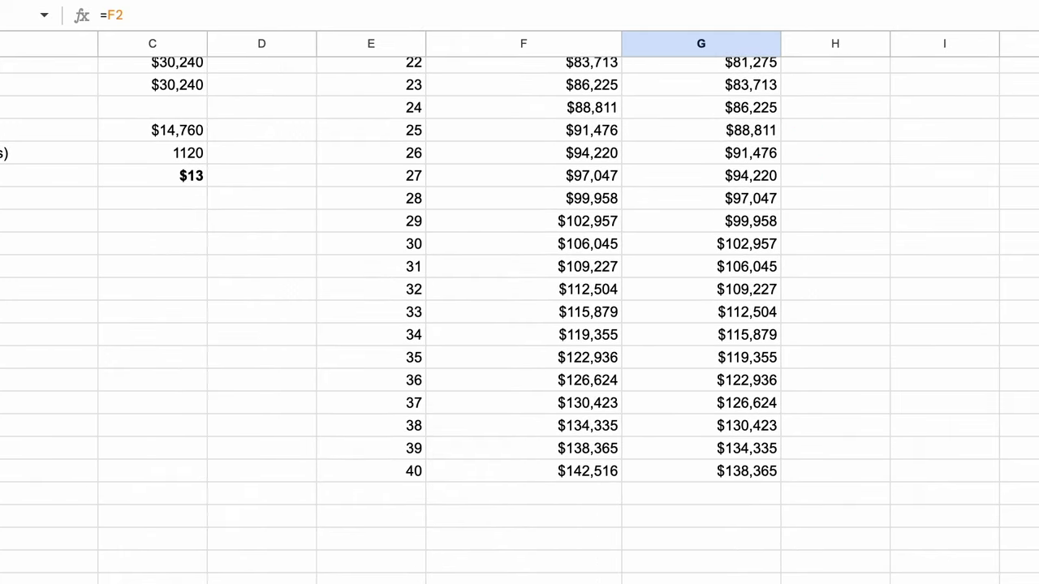
left_click(523, 472)
left_click(701, 471)
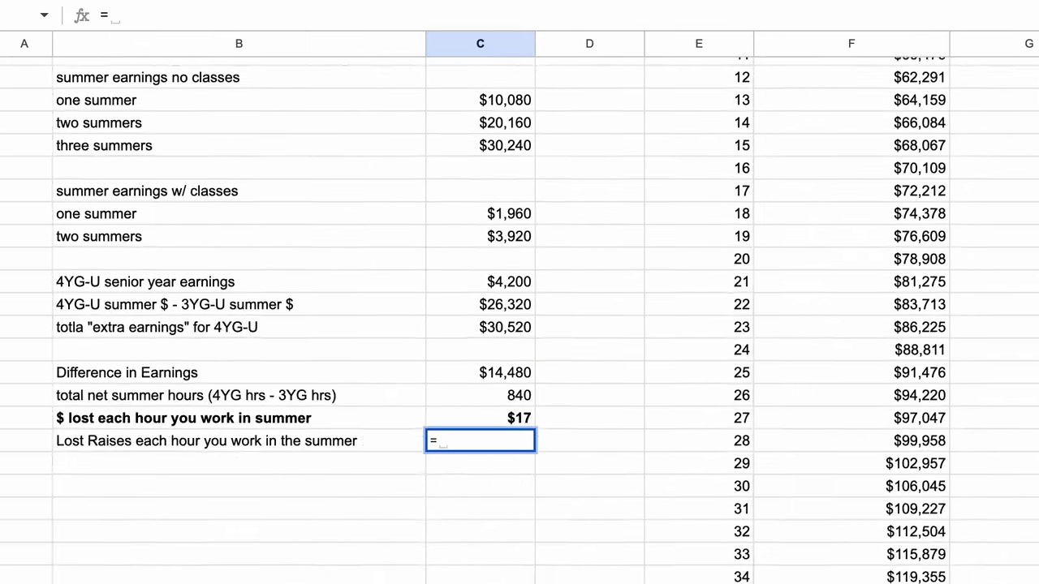
- Calculate the lost raises per summer work hour in C29 with =H44/C27
type("H44/C27")
key("Return")
key("Up")
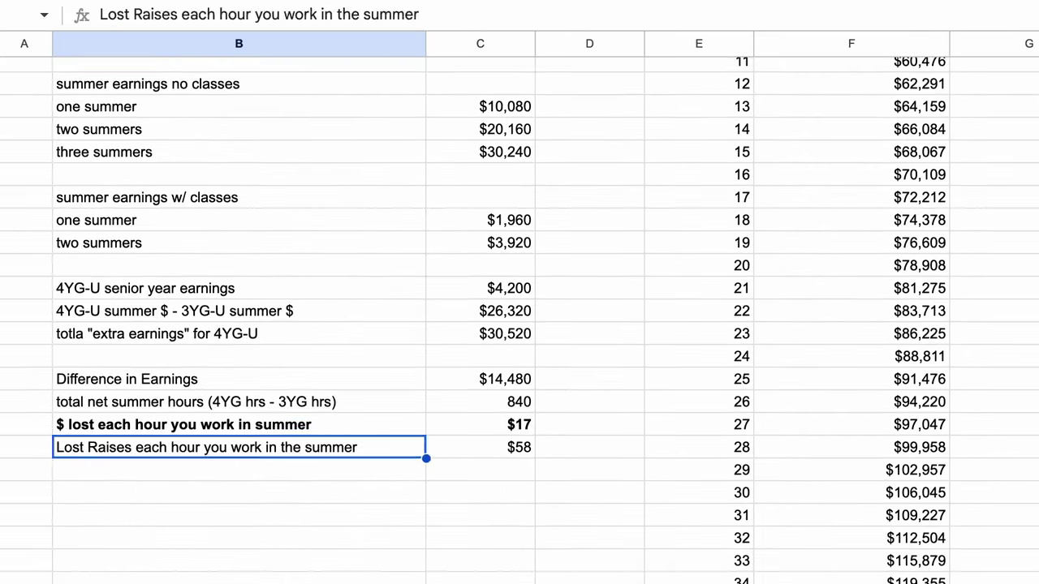
- Label B30 "sub-sum", calculate it in C30 with =C28+C29, and make both cells bold
key("Down")
type("sub-sum")
key("Right")
type("=C28+C29")
key("Return")
key("Up")
key("shift+Left")
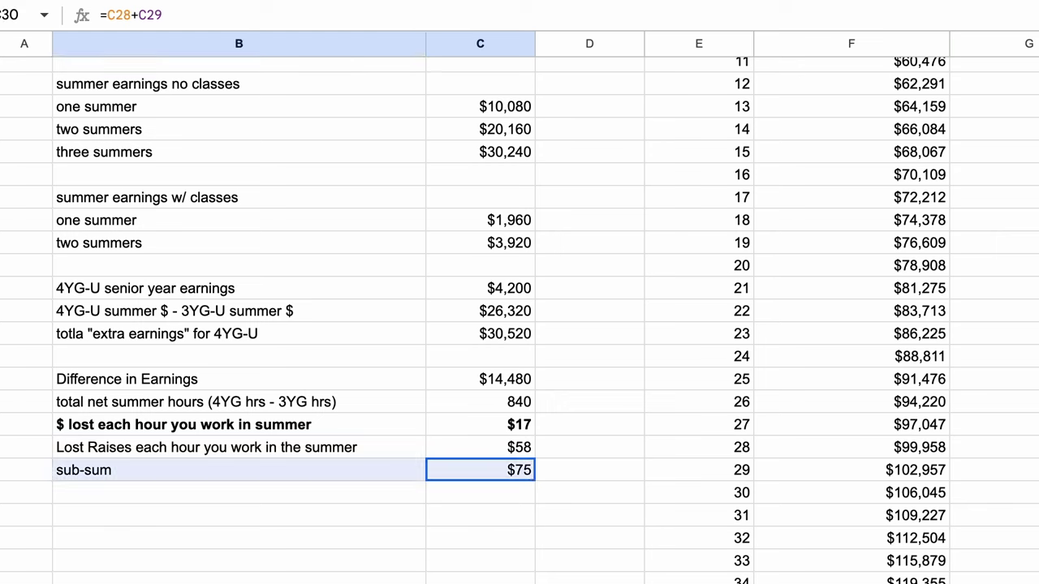
key("ctrl+b")
key("Right")
- Set the yearly professional salary to 90000 and review the summer hourly loss, lost raises and sub-sum
scroll(520, 320, "up", 3)
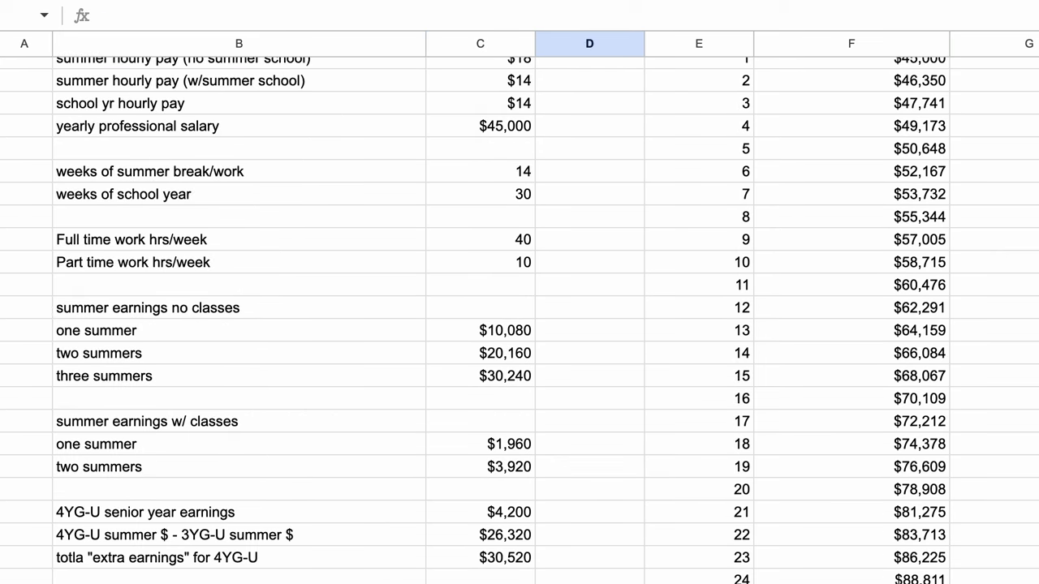
left_click(481, 125)
left_click(480, 263)
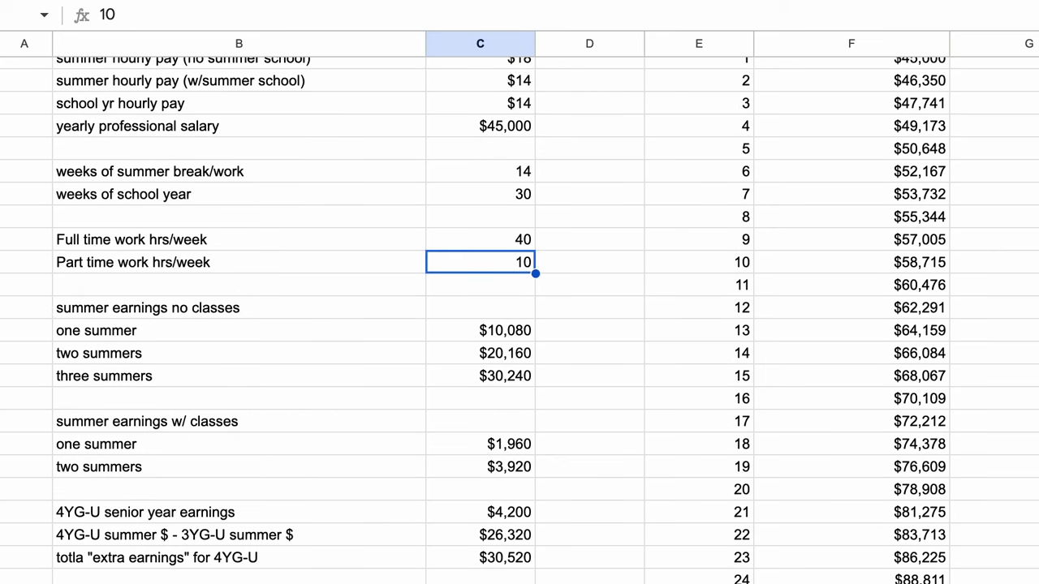
double_click(490, 125)
left_click_drag(490, 125, 508, 125)
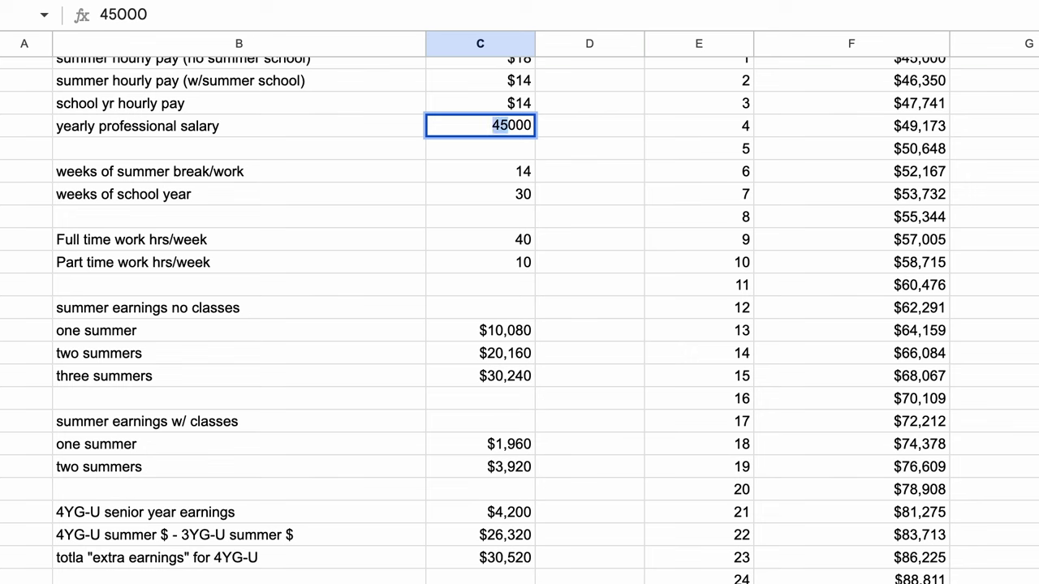
type("90")
key("Return")
scroll(520, 320, "down", 5)
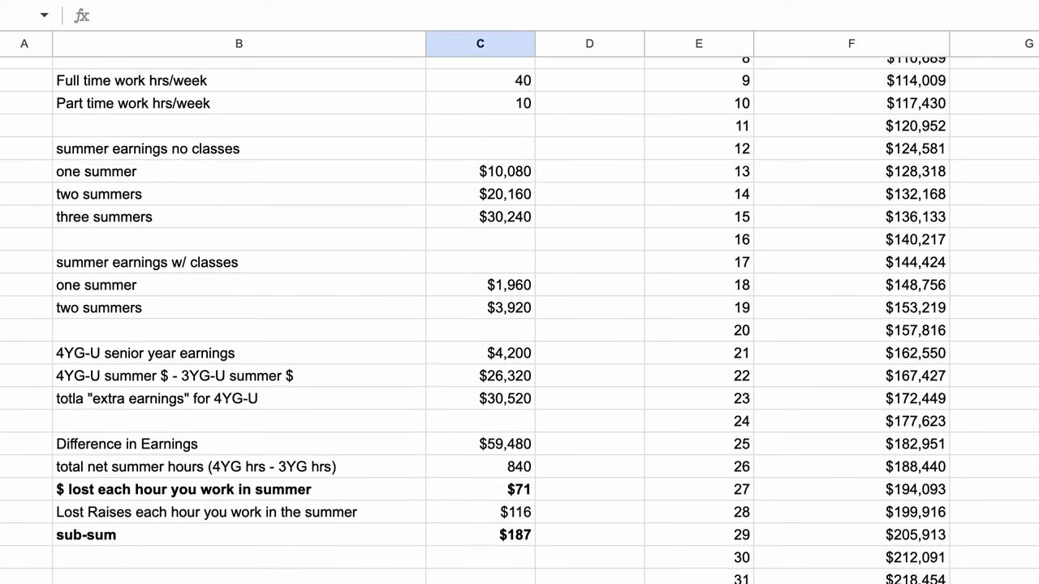
left_click(480, 469)
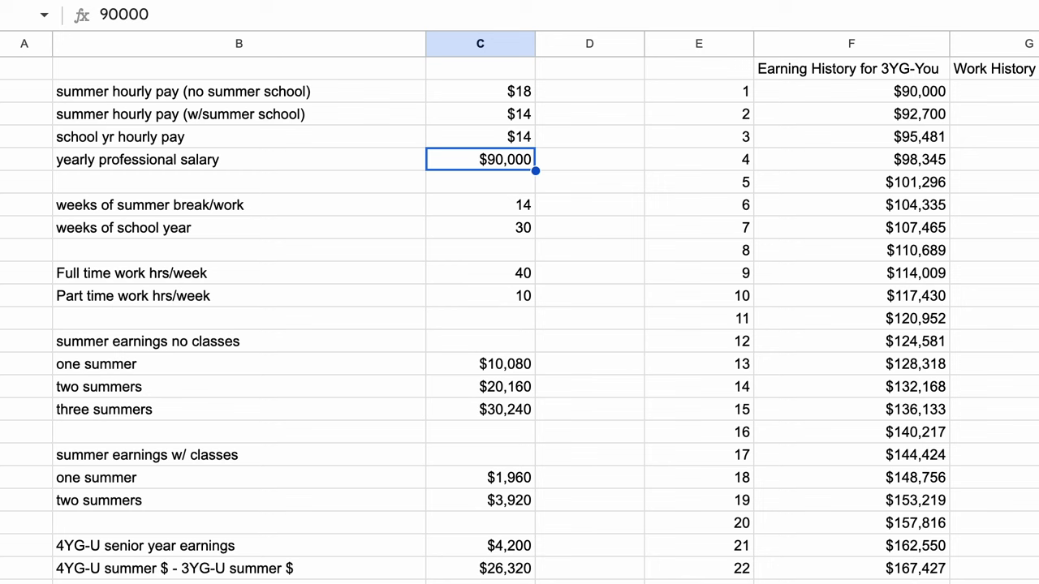
- Set the yearly professional salary to 60000 and part time work hours per week to 15, and review the hourly losses
double_click(497, 160)
left_click_drag(501, 159, 492, 159)
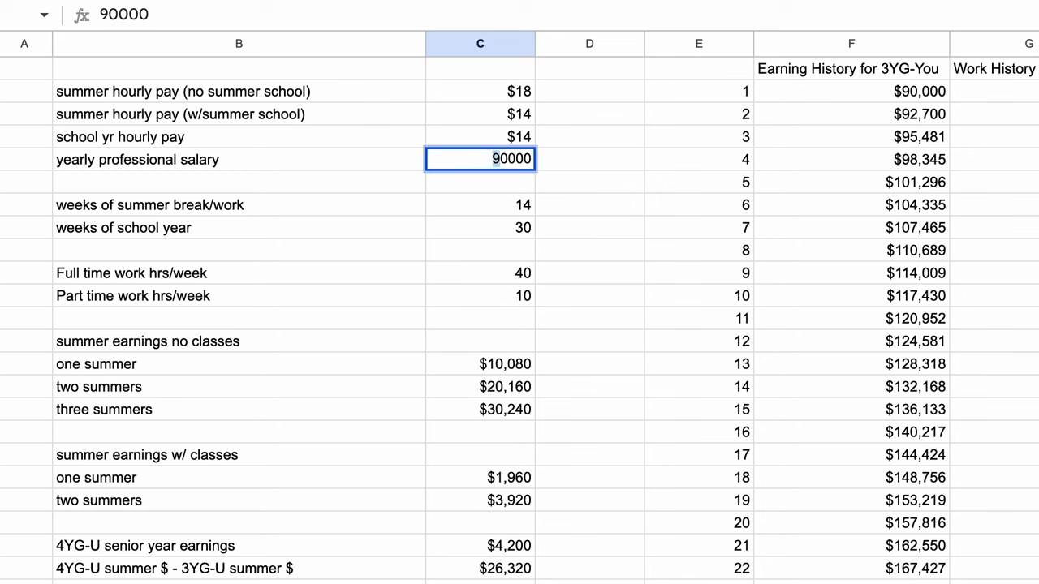
type("6")
left_click(480, 297)
type("15")
key("Return")
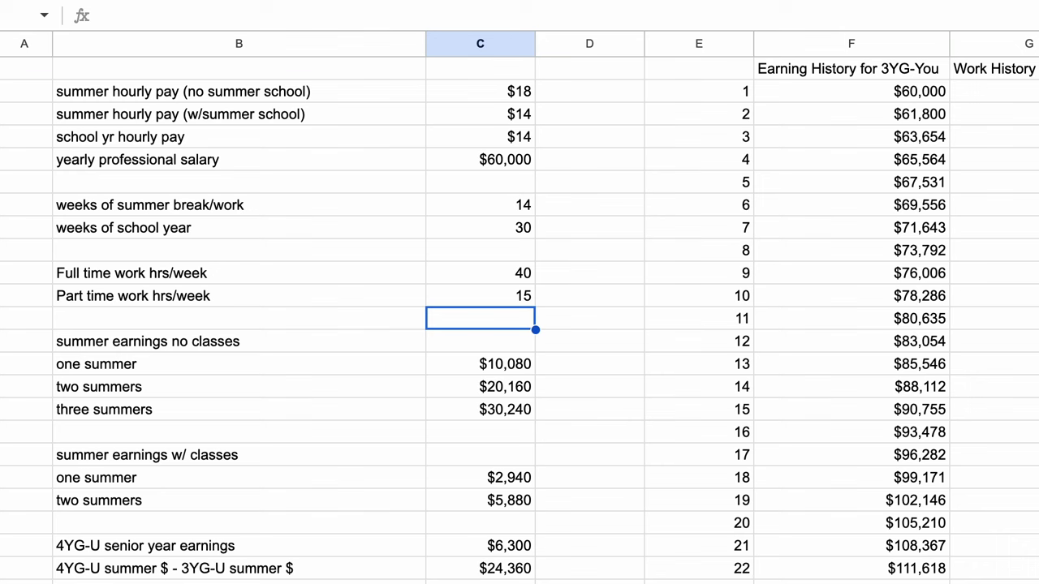
scroll(520, 320, "down", 7)
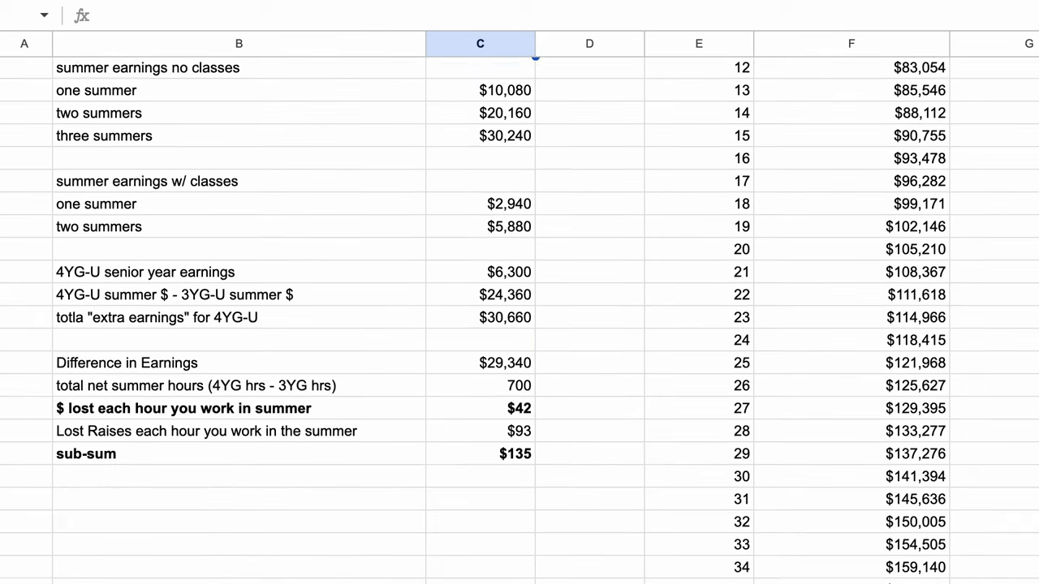
left_click(480, 437)
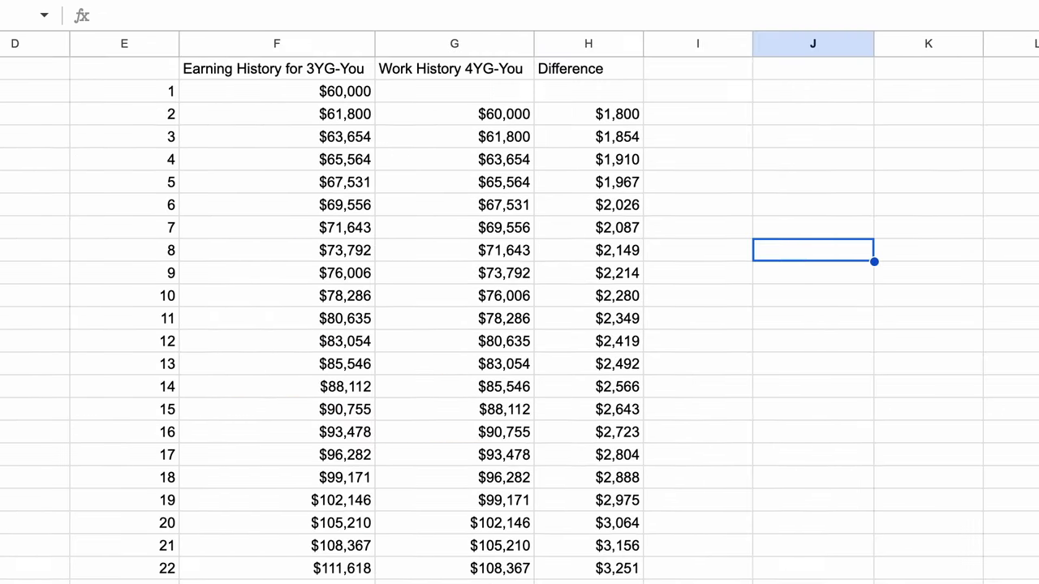
- Add the heading "Investing 3YG-U" in J1 and calculate the first-year investment in J2 with =F2*0.1
left_click(812, 68)
type("Investing 3YG-U")
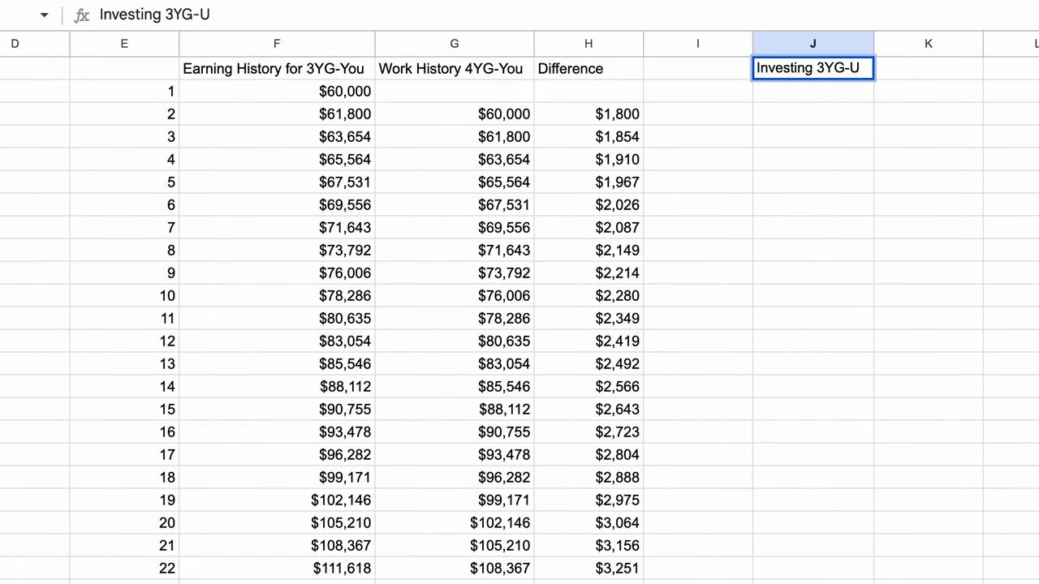
key("Return")
type("=")
key("Left")
key("Left")
key("Left")
key("Left")
type("*0.1")
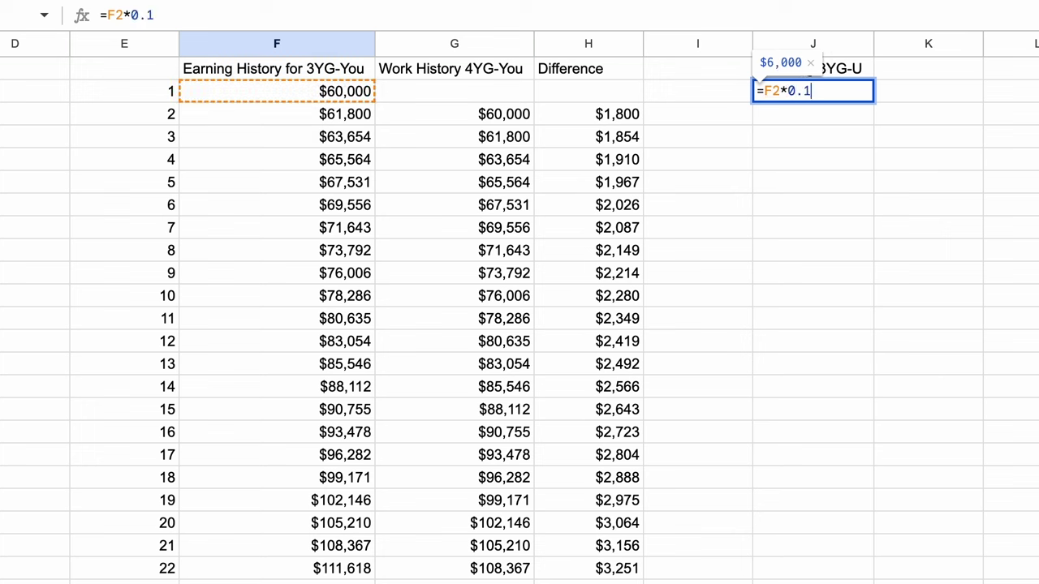
key("Return")
- Add a "growth rate" heading in K1 and enter a rate of 0.09 in K2
left_click(928, 68)
type("growth rate")
key("Return")
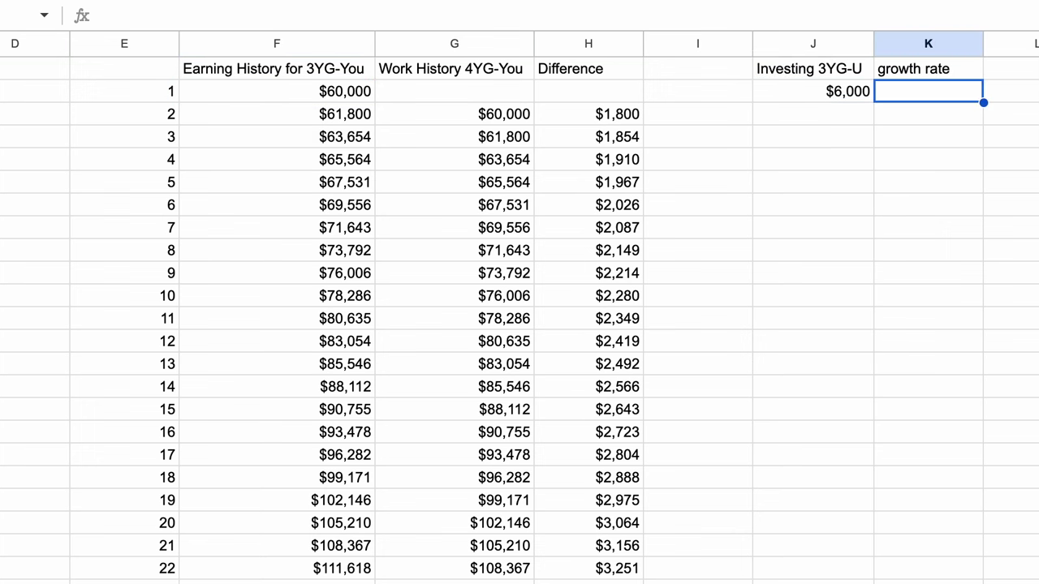
type("0.09")
key("Return")
- Calculate the second-year investment in J3 with =J2+J2*$K$2+F3*0.1 and fill the formula down through year 40
key("Left")
type("=")
key("Up")
type("+")
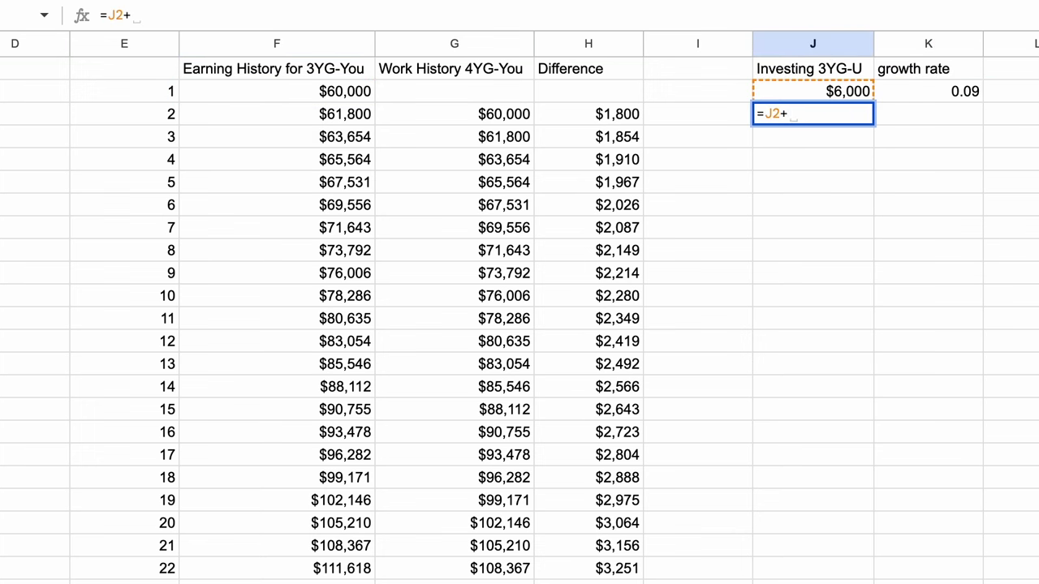
key("Up")
type("*")
key("Up")
key("Right")
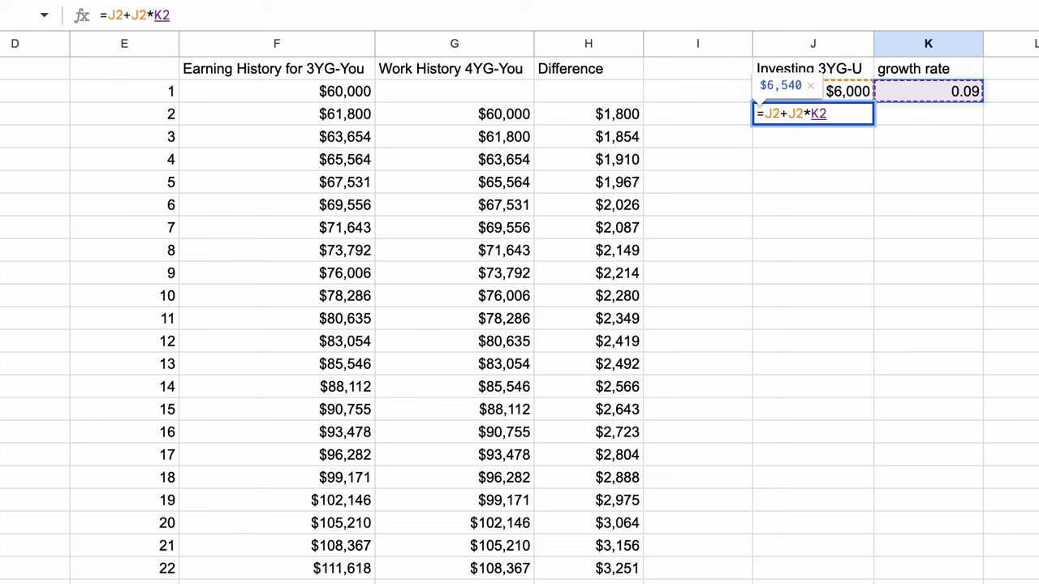
type("$")
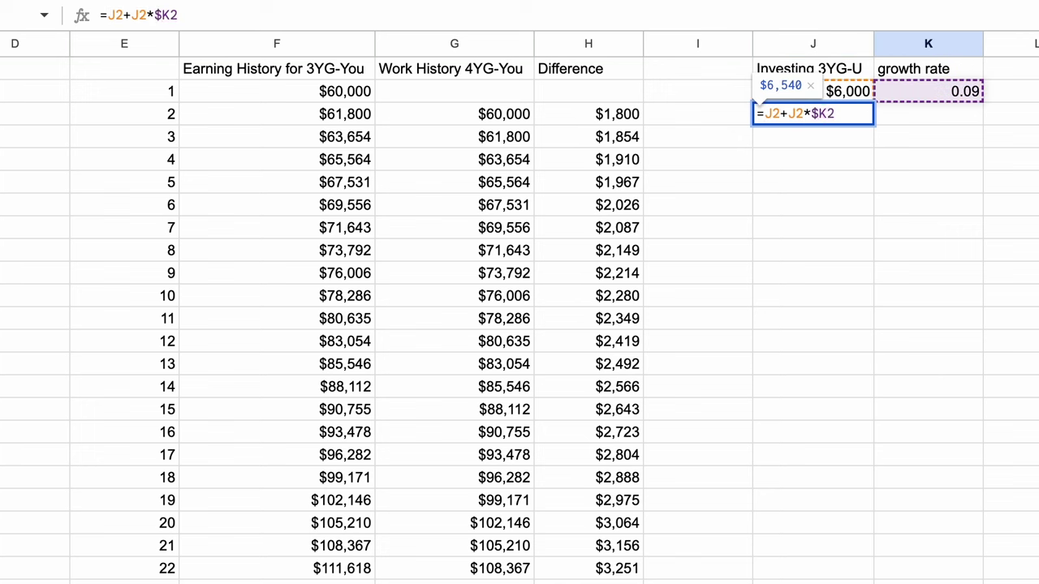
key("Right")
type("$")
key("Right")
type("+")
key("Left")
key("Left")
key("Left")
key("Left")
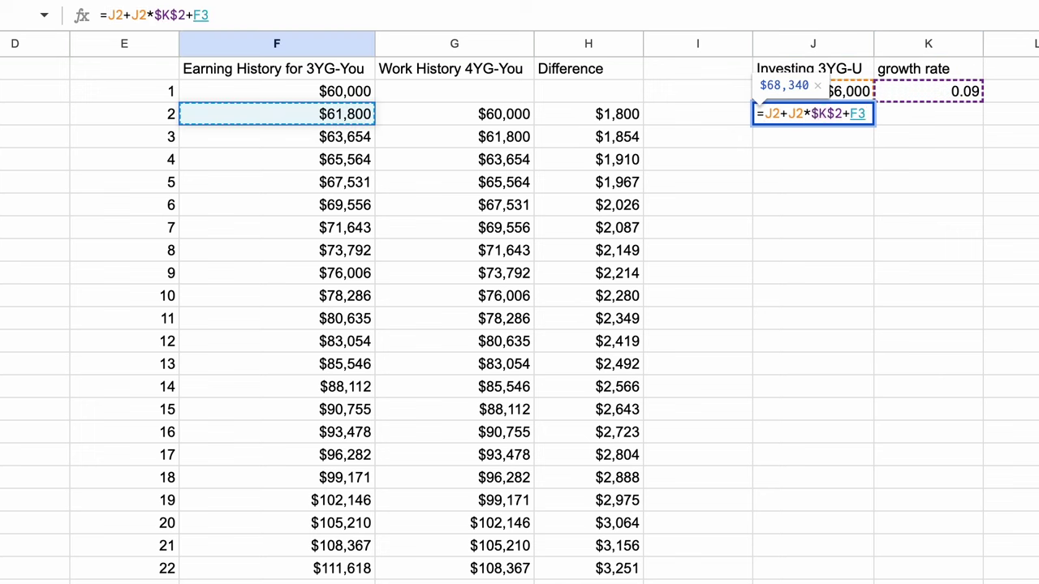
type("*0.1")
key("Return")
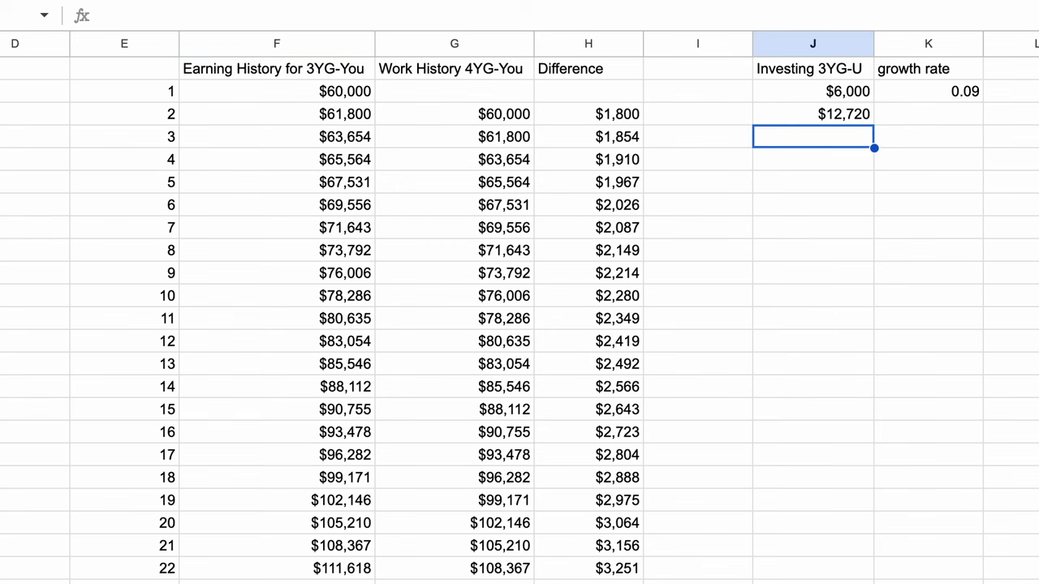
left_click(813, 115)
left_click_drag(874, 125, 856, 310)
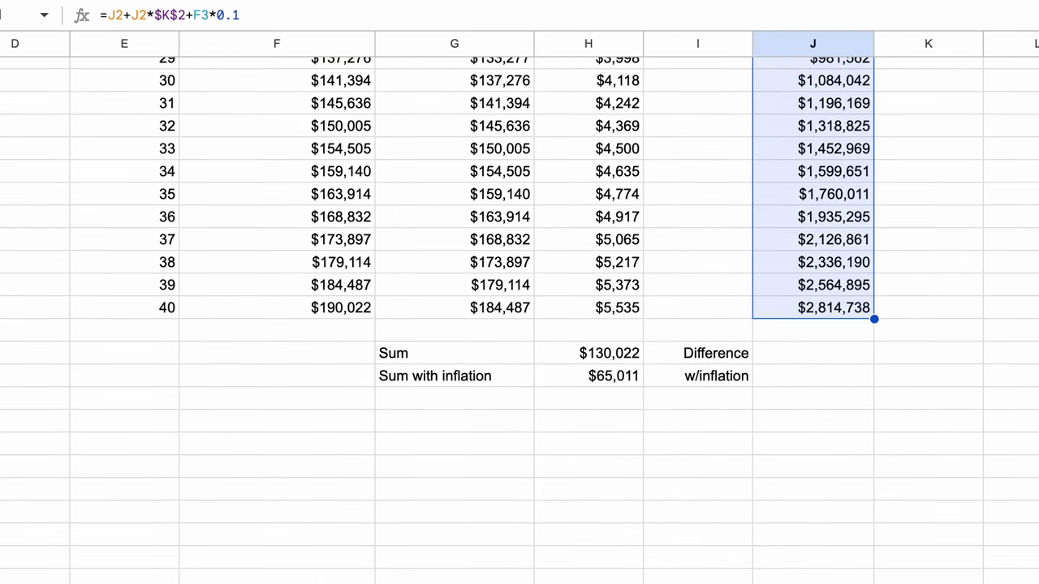
- Calculate the investment Difference in J43 by subtracting the year 39 balance from the year 40 balance, J41-J40
left_click(813, 354)
type("=")
key("Up")
key("Up")
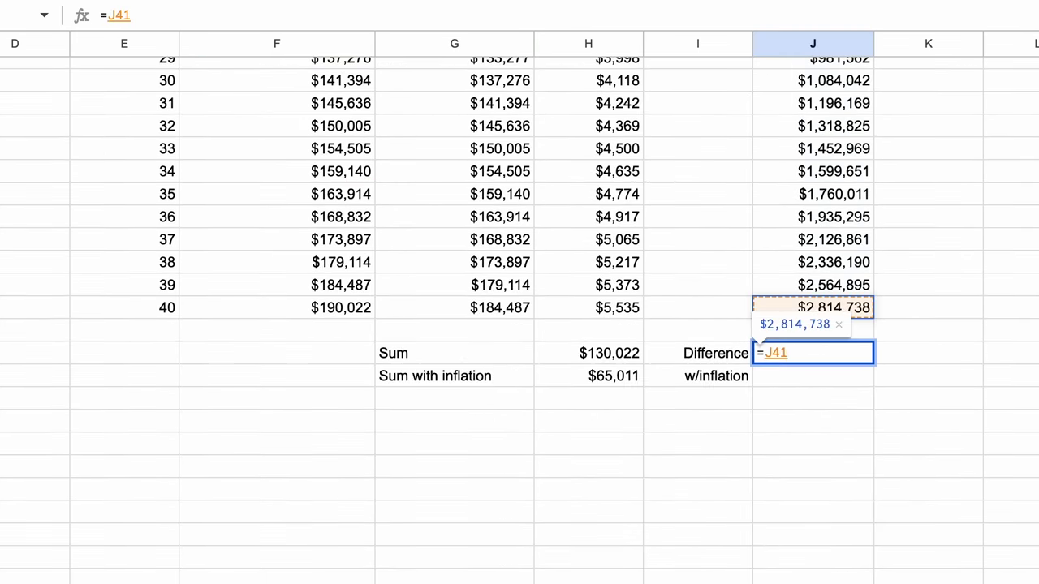
type("-")
key("Up")
key("Up")
key("Up")
key("Return")
- Calculate the w/inflation investment difference in J44 with =J43/3
type("=")
key("Up")
type("/")
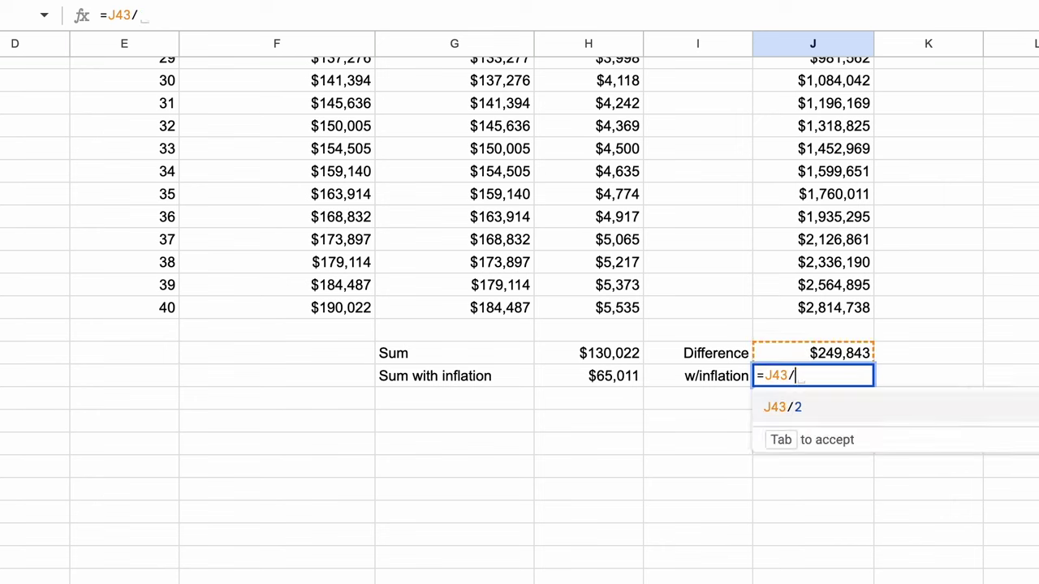
type("3")
key("Return")
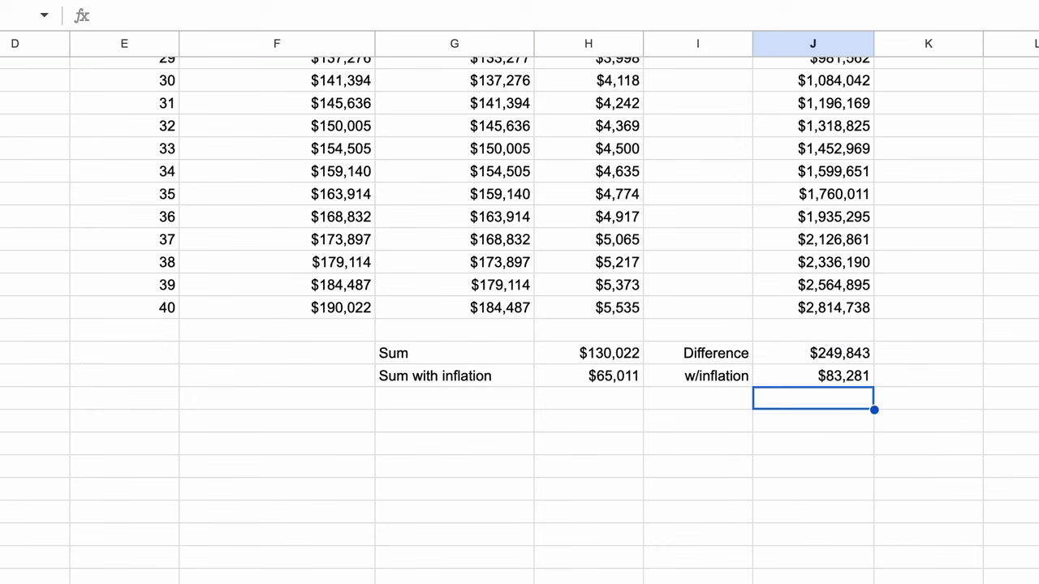
key("Up")
- Add the labels "Lost investment each hour of summer work" and "Total money lost each hour from summer work" below sub-sum in column B
scroll(519, 309, "up", 4)
scroll(520, 308, "left", 6)
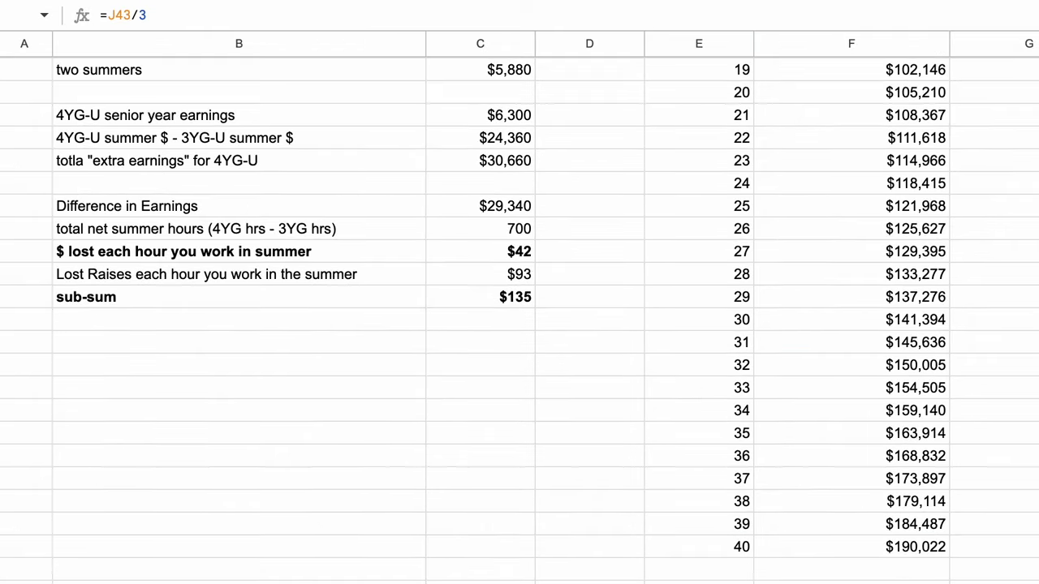
left_click(238, 320)
type("Lost investment each hour of summer work Total money lost each hour from summer work")
- Calculate the lost investment per summer work hour in C31 by dividing J44 by the total net summer hours
key("Right")
type("=")
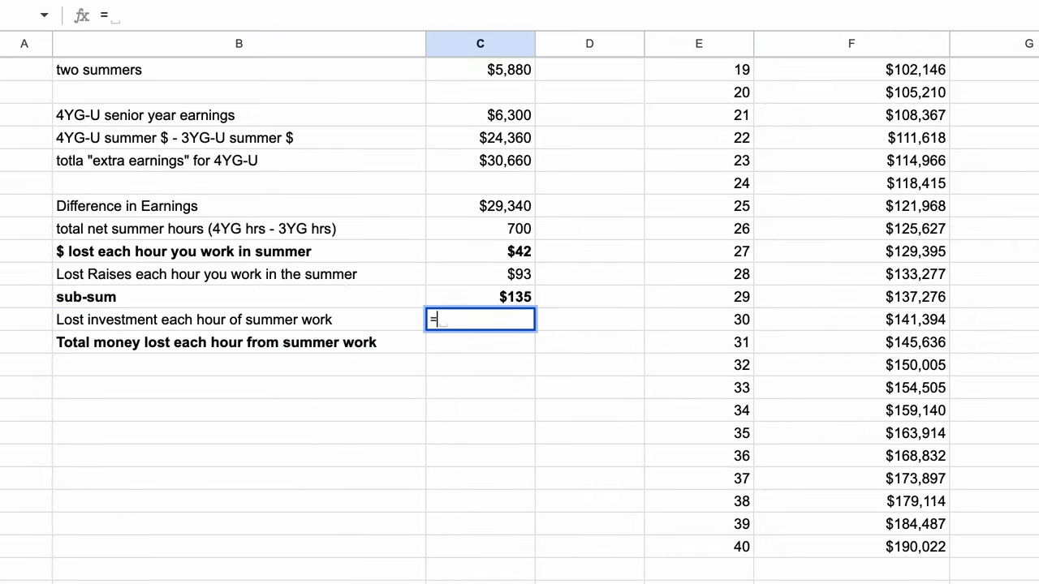
scroll(520, 308, "right", 5)
scroll(520, 308, "down", 2)
scroll(520, 308, "right", 2)
scroll(520, 309, "down", 1)
left_click(850, 433)
scroll(519, 308, "left", 6)
scroll(520, 308, "up", 3)
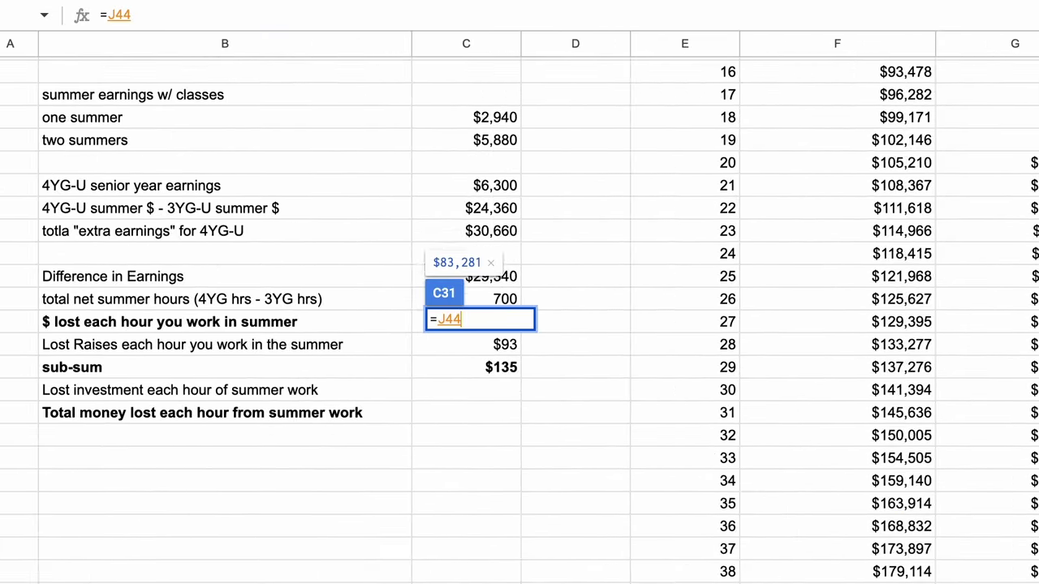
type("/")
left_click(495, 299)
key("Return")
left_click(582, 552)
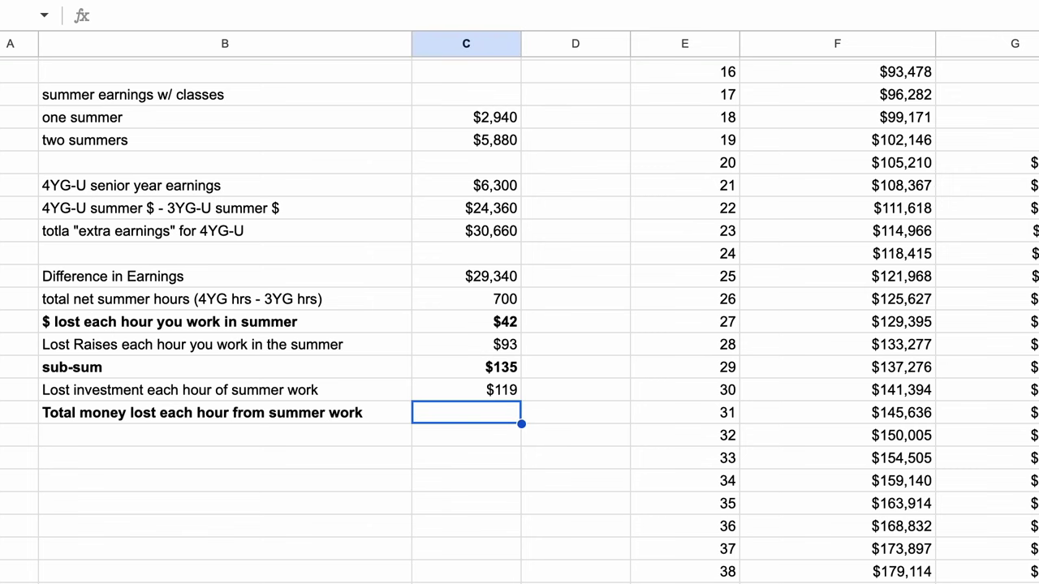
- Calculate the total money lost each hour from summer work in C32 with =C30+C31
type("=")
left_click(488, 370)
type("+")
left_click(490, 388)
key("Return")
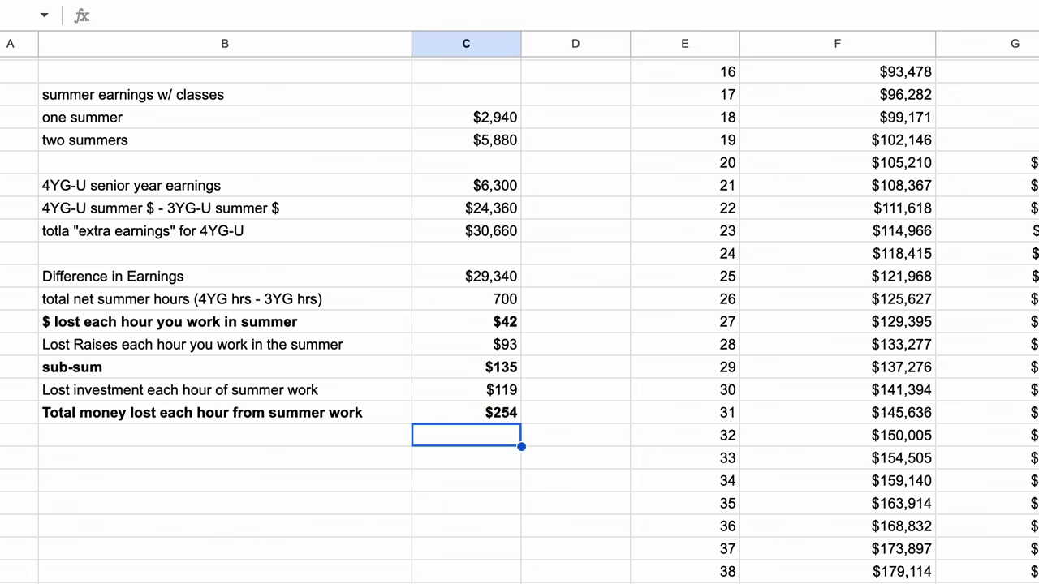
key("Up")
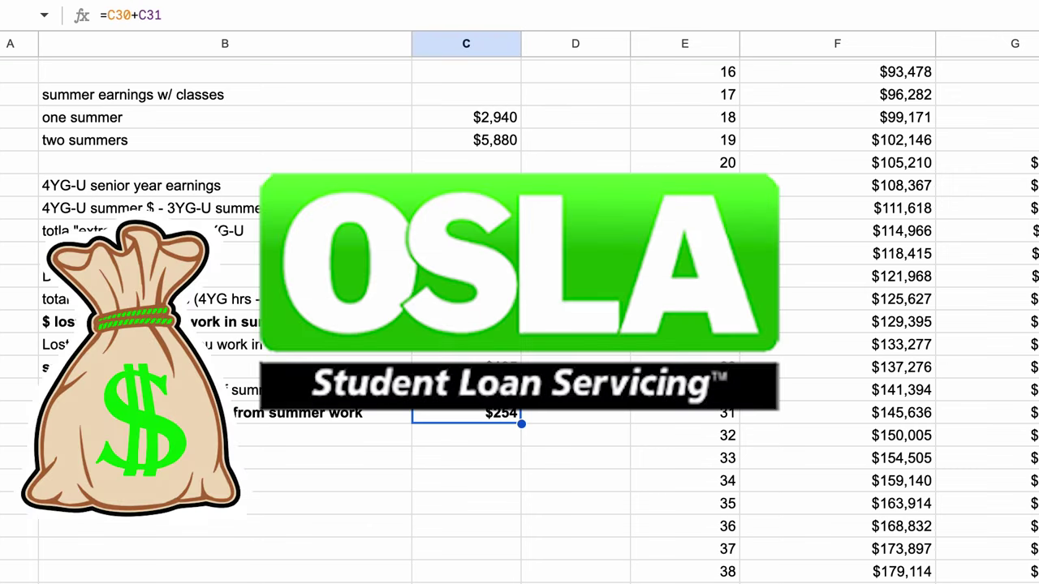